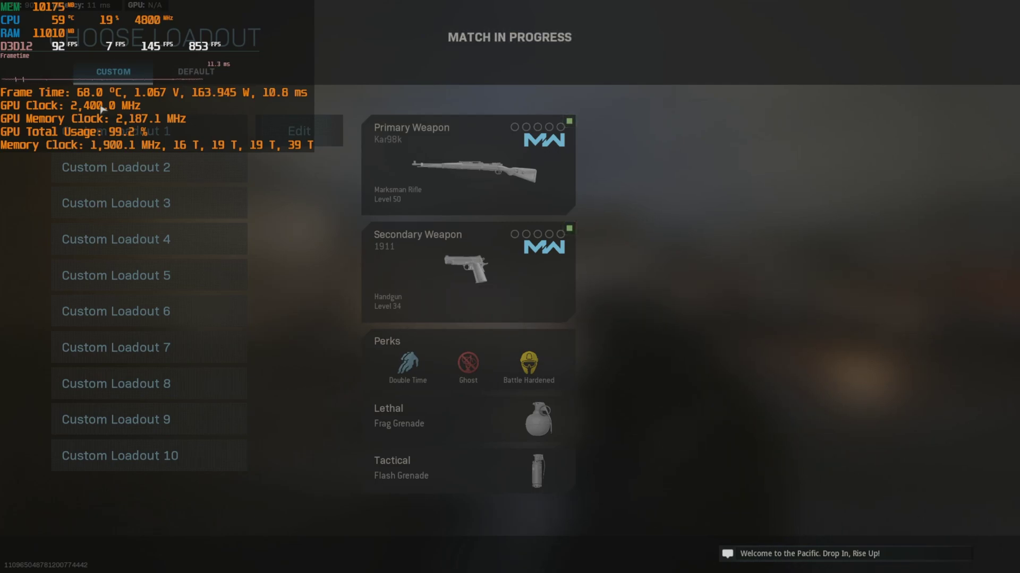
# - Choose Custom Loadout 1, run through the brick gateway toward the blue Rothwynn container and fire a short burst
pyautogui.click(125, 130)
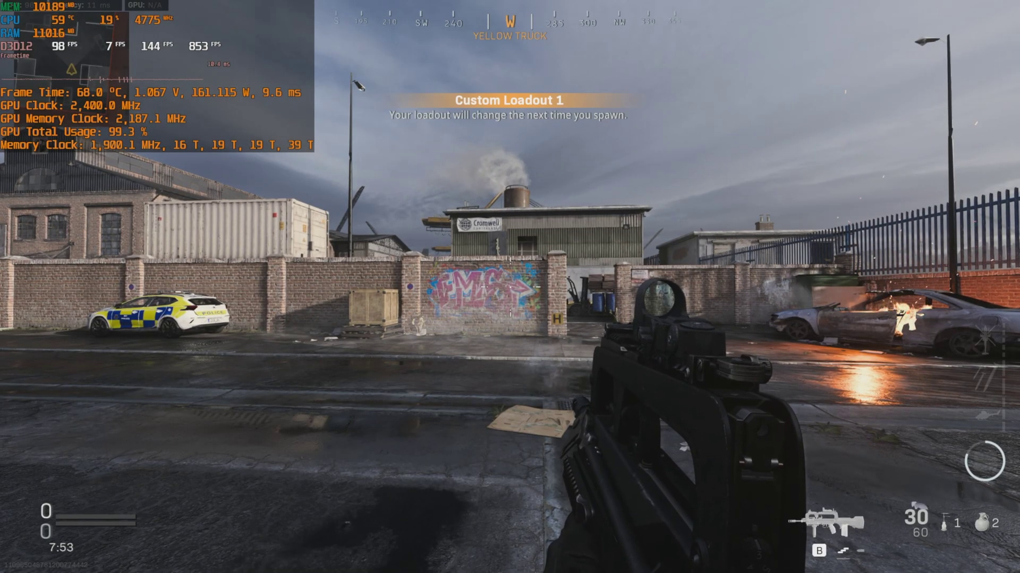
pyautogui.press('w')
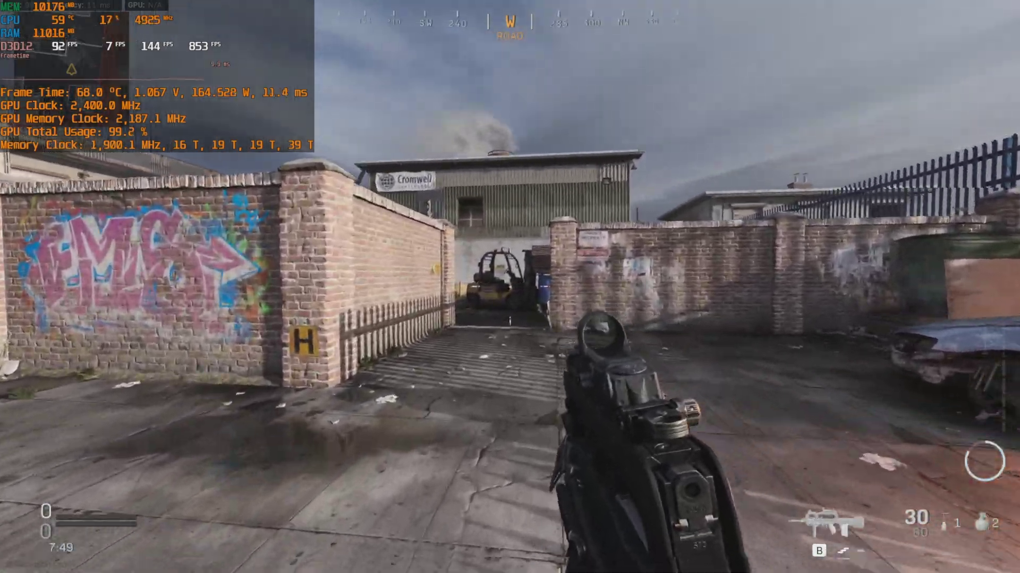
pyautogui.hotkey('shift', 'w')
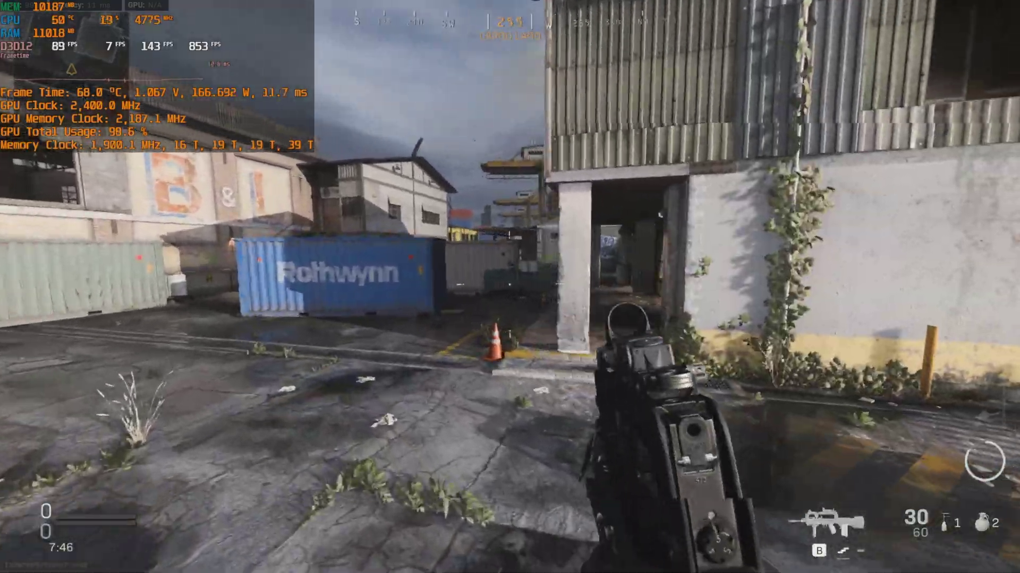
pyautogui.press('w')
pyautogui.click(509, 287)
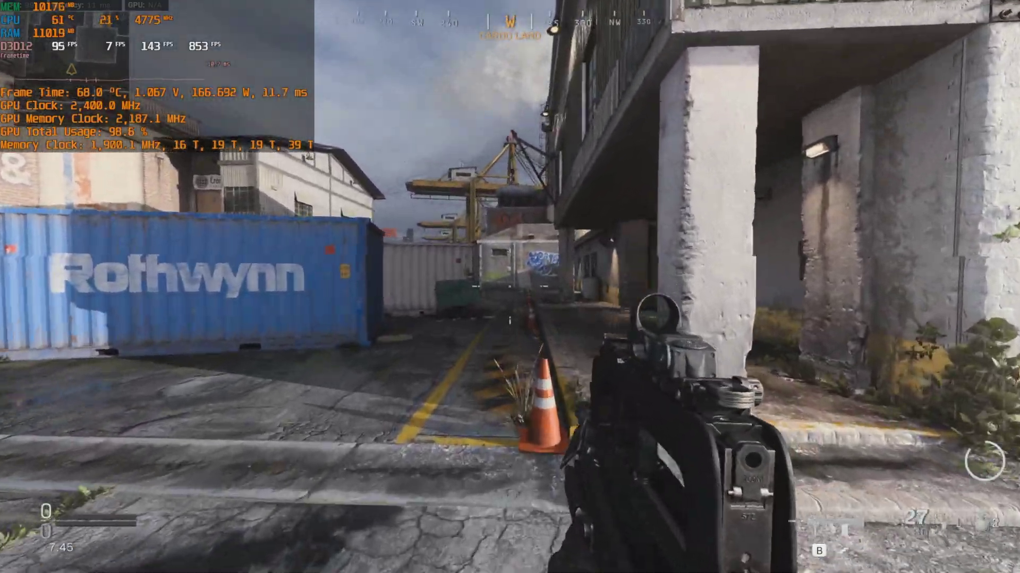
pyautogui.hotkey('shift', 'w')
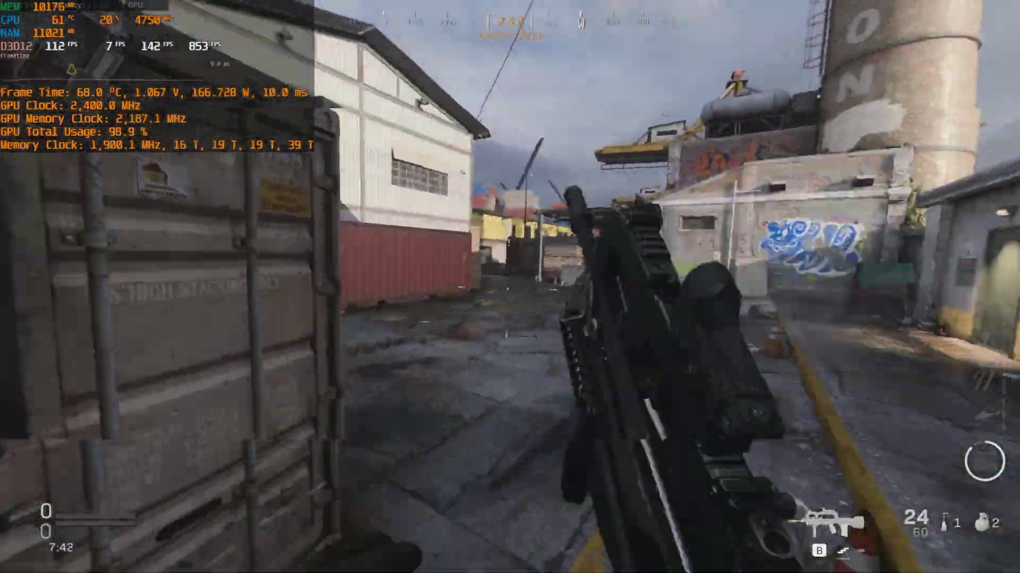
# - Aim the rifle and fire bursts while advancing past the grey container toward the red one
pyautogui.rightClick(510, 287)
pyautogui.click(510, 287)
pyautogui.press('w')
pyautogui.click(510, 287)
pyautogui.click(510, 287)
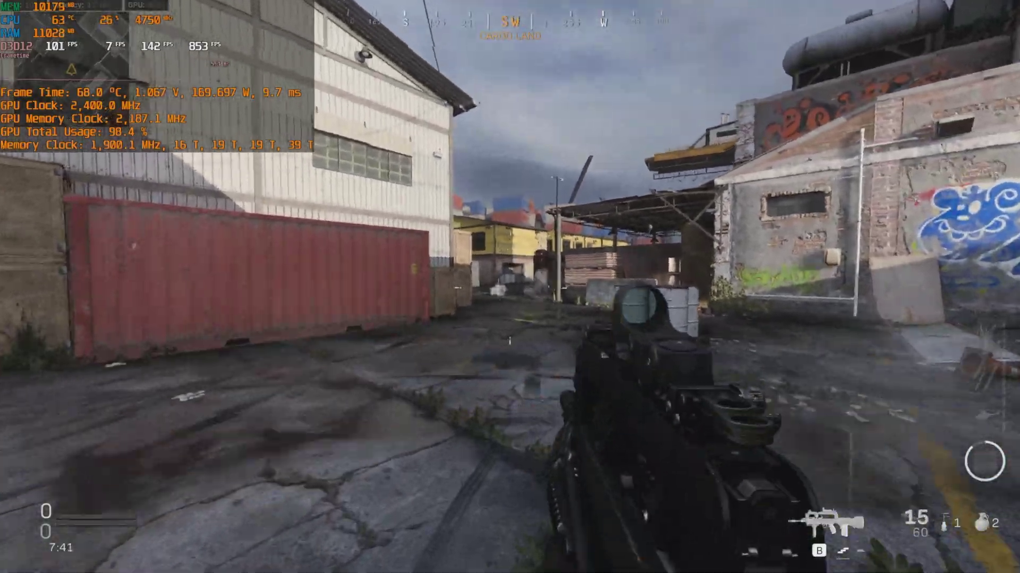
# - Fire more bursts beside the red container, run past the white barrels and reload the rifle
pyautogui.rightClick(510, 287)
pyautogui.click(510, 287)
pyautogui.click(510, 287)
pyautogui.click(510, 287)
pyautogui.click(509, 287)
pyautogui.hotkey('shift', 'w')
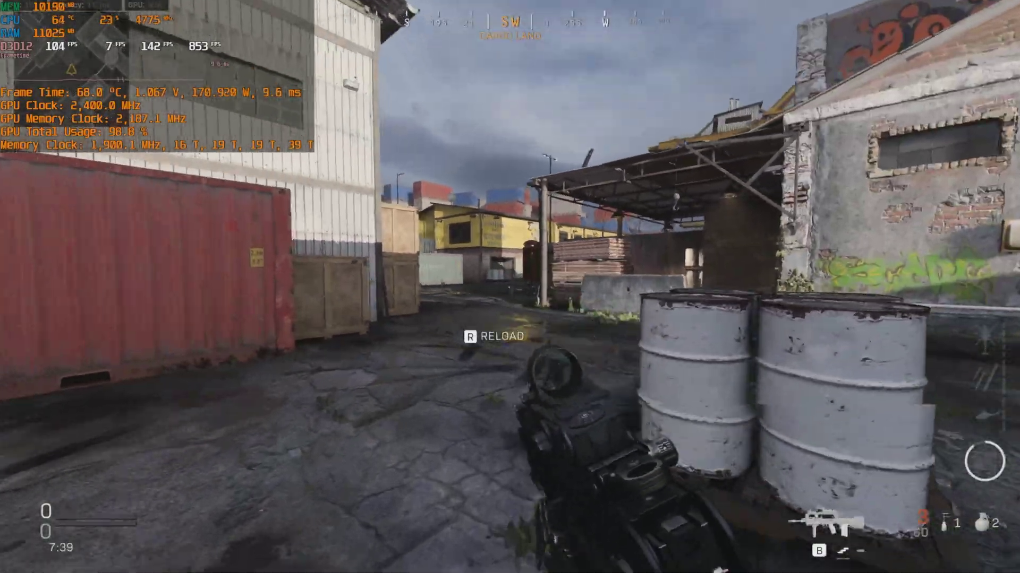
pyautogui.press('r')
pyautogui.press('w')
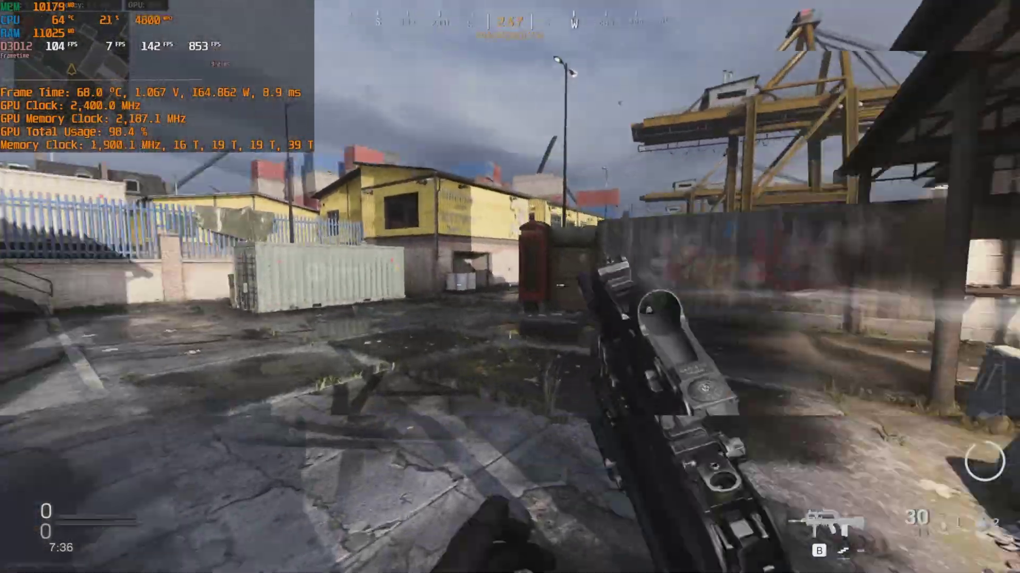
# - Move through the phonebooth area and fire bursts across the yard toward the stacked wooden crates
pyautogui.click(510, 288)
pyautogui.press('w')
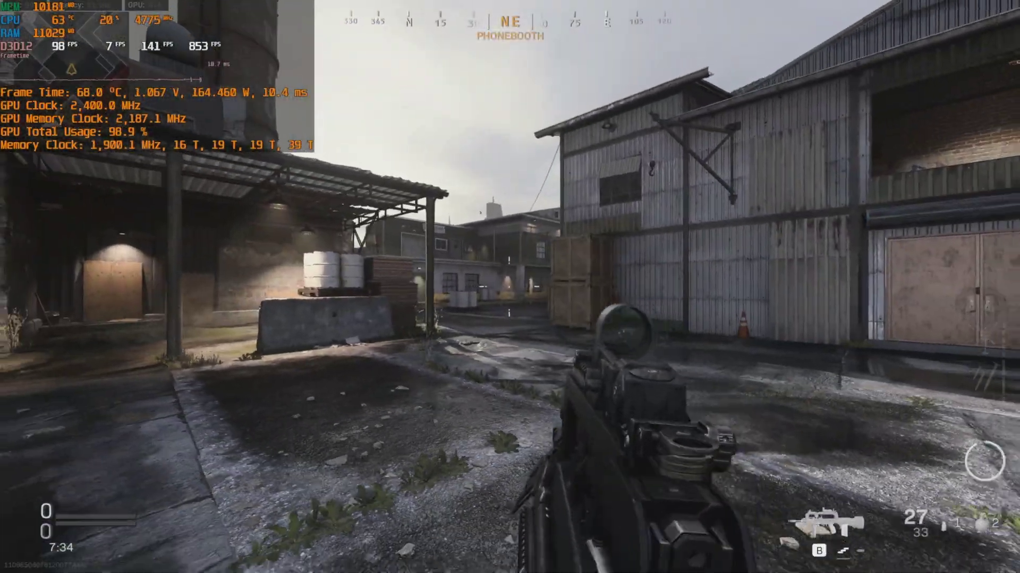
pyautogui.rightClick(510, 286)
pyautogui.click(510, 287)
pyautogui.press('w')
pyautogui.click(510, 286)
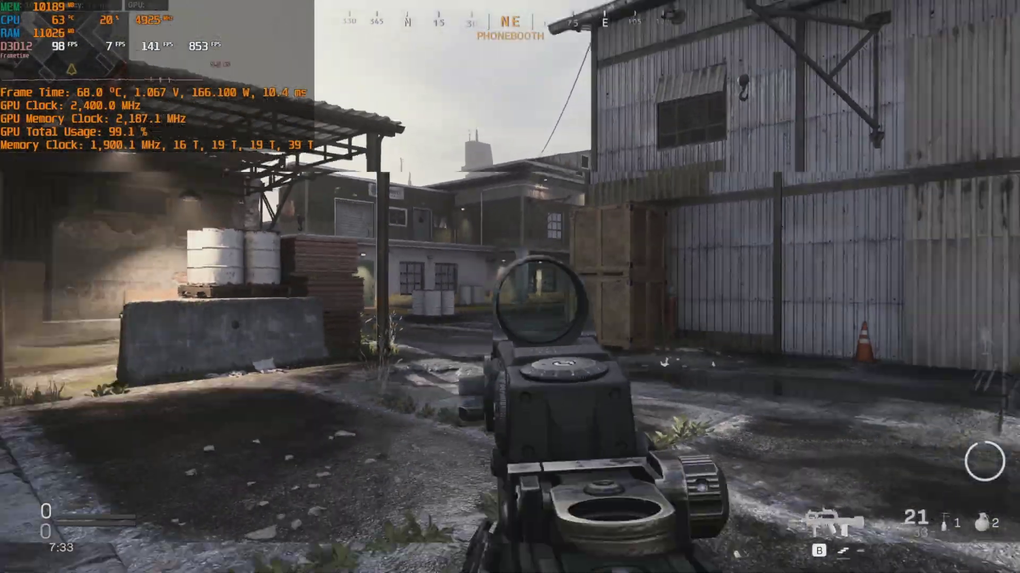
pyautogui.click(510, 287)
pyautogui.click(510, 286)
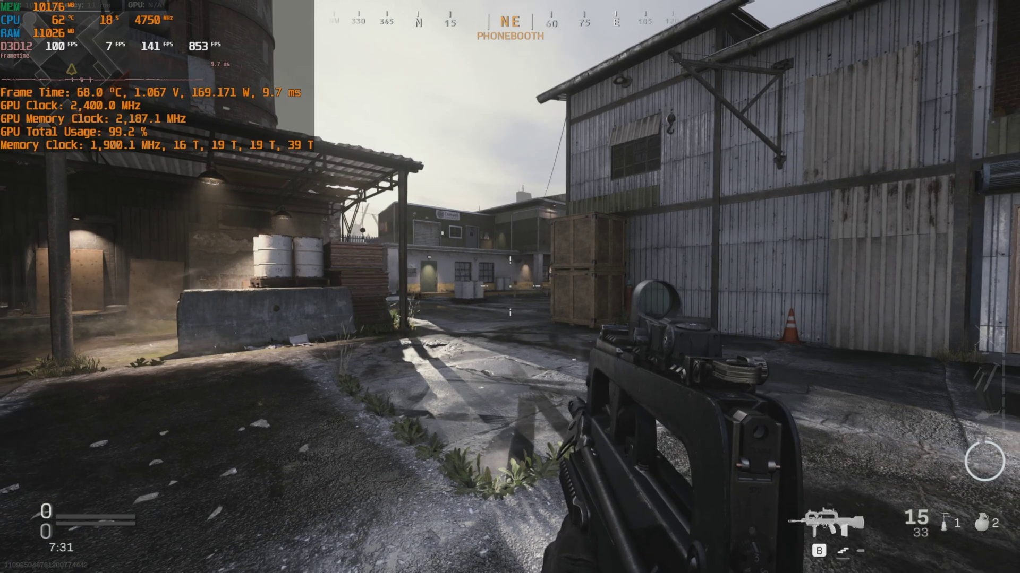
# - Search the installed programs for "intel arc" and switch to Intel Arc Control
pyautogui.press('super')
pyautogui.write('intel arc')
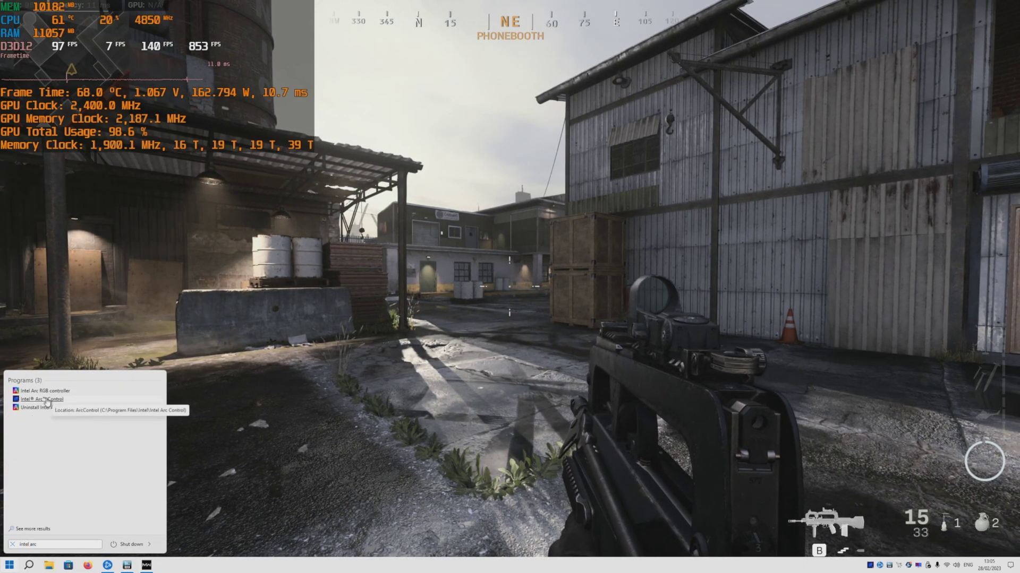
pyautogui.press('Return')
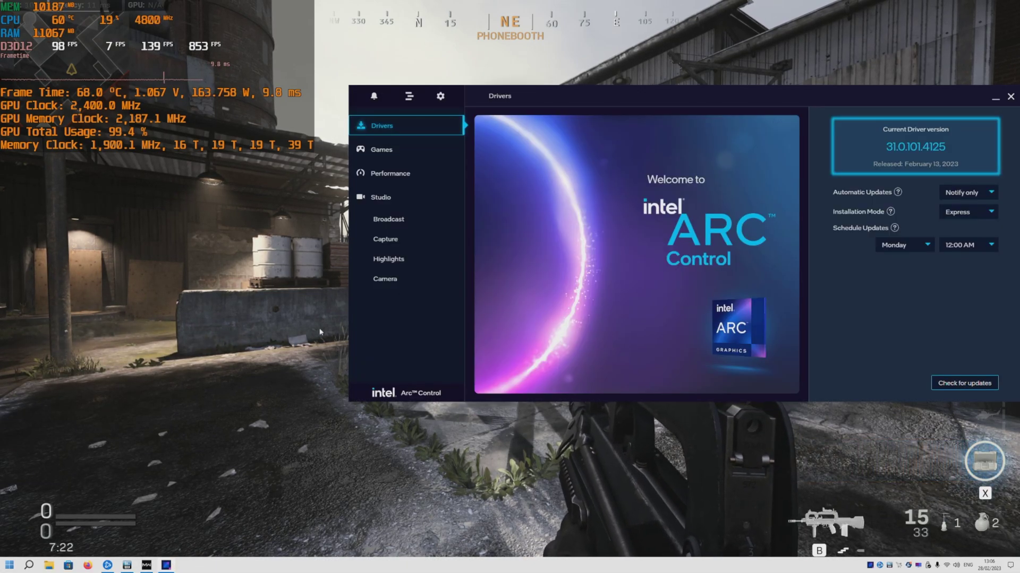
# - Set the GPU Core Power Limit to 120 W in performance tuning, apply it and return to the game
pyautogui.click(388, 173)
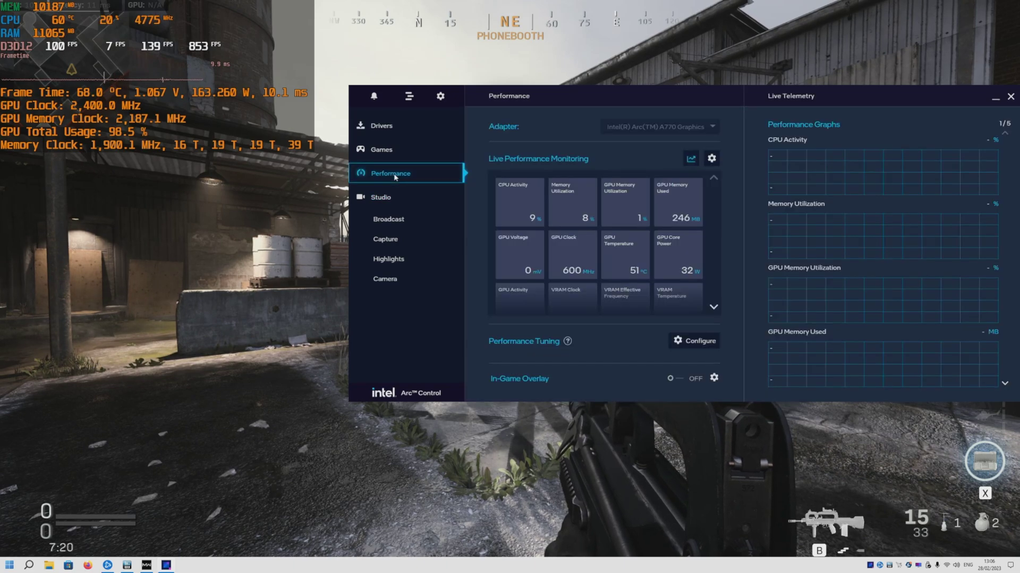
pyautogui.click(695, 342)
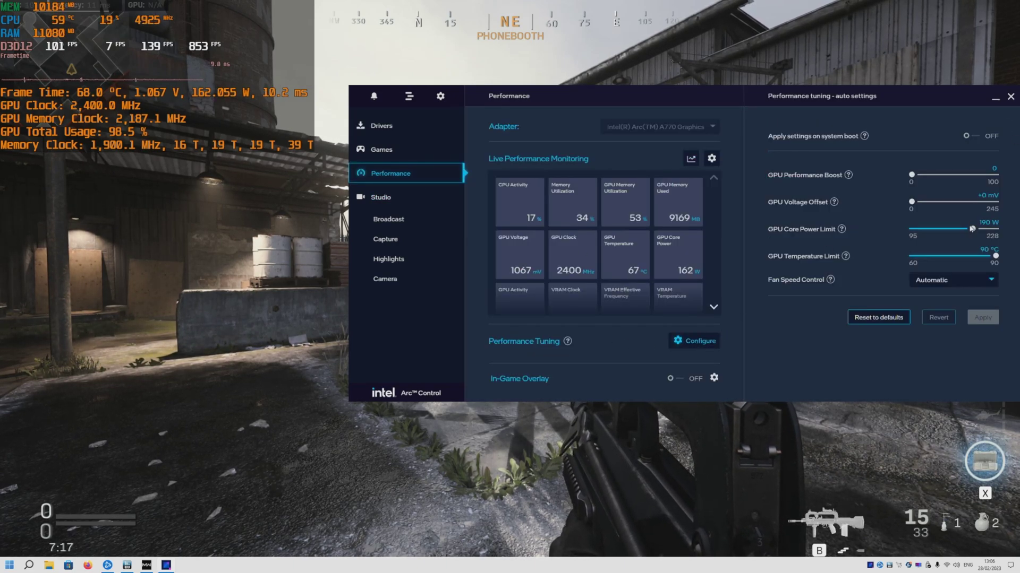
pyautogui.moveTo(973, 229); pyautogui.dragTo(926, 233)
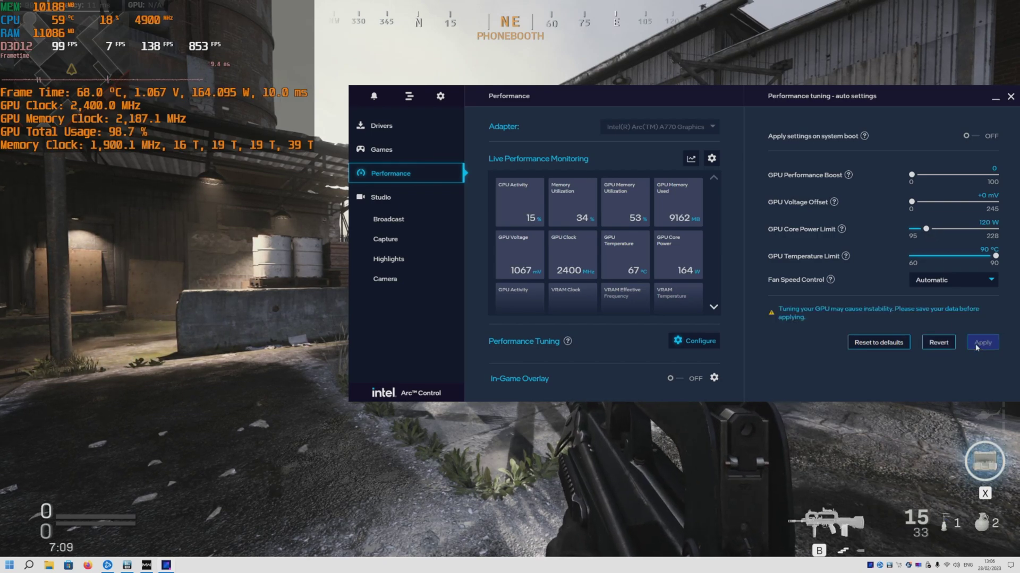
pyautogui.hotkey('alt', 'Tab')
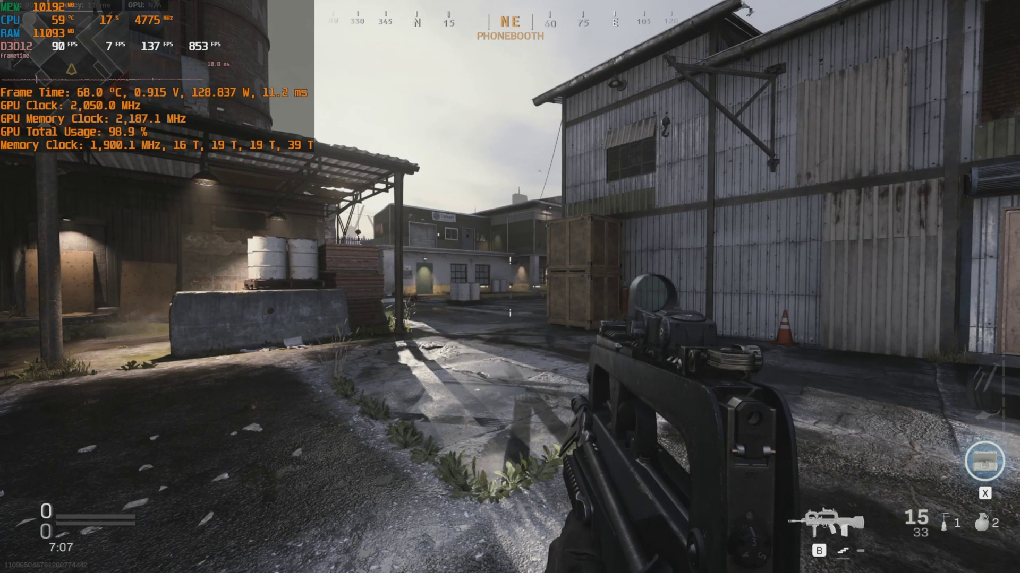
# - Walk from the phonebooth yard past the red container and through Cargo Land to check performance at the 120 W limit
pyautogui.press('w')
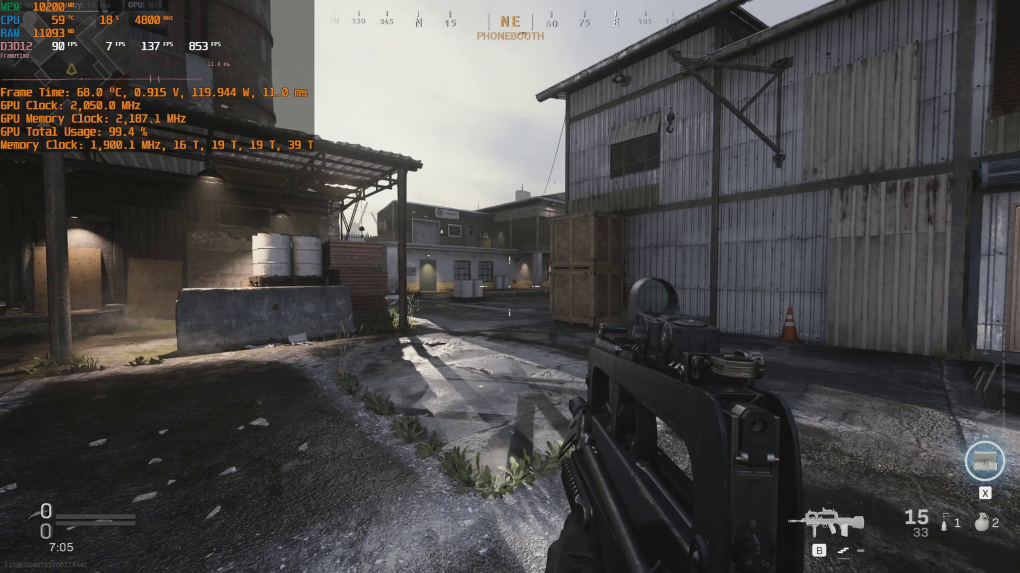
pyautogui.press('w')
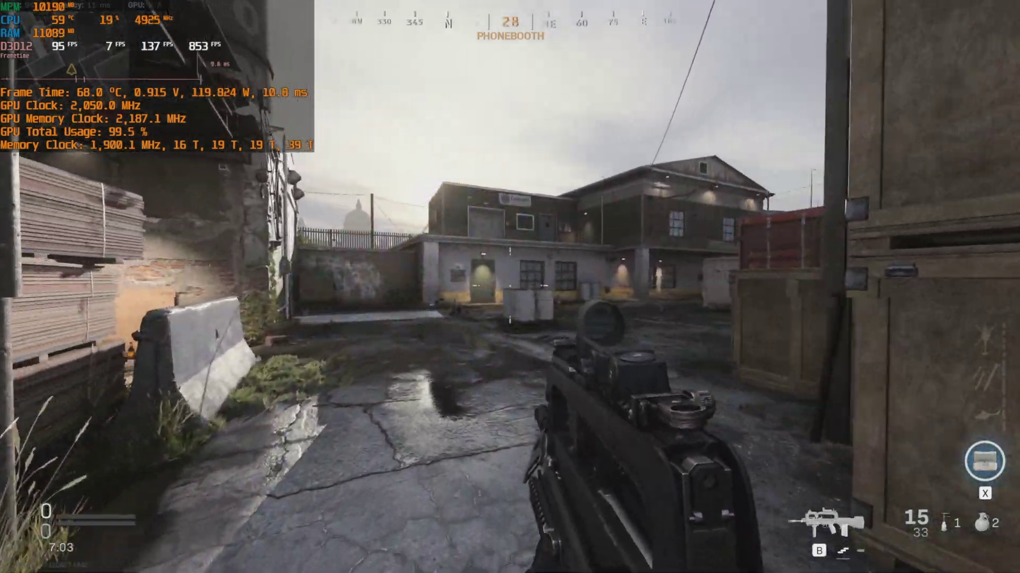
pyautogui.press('w')
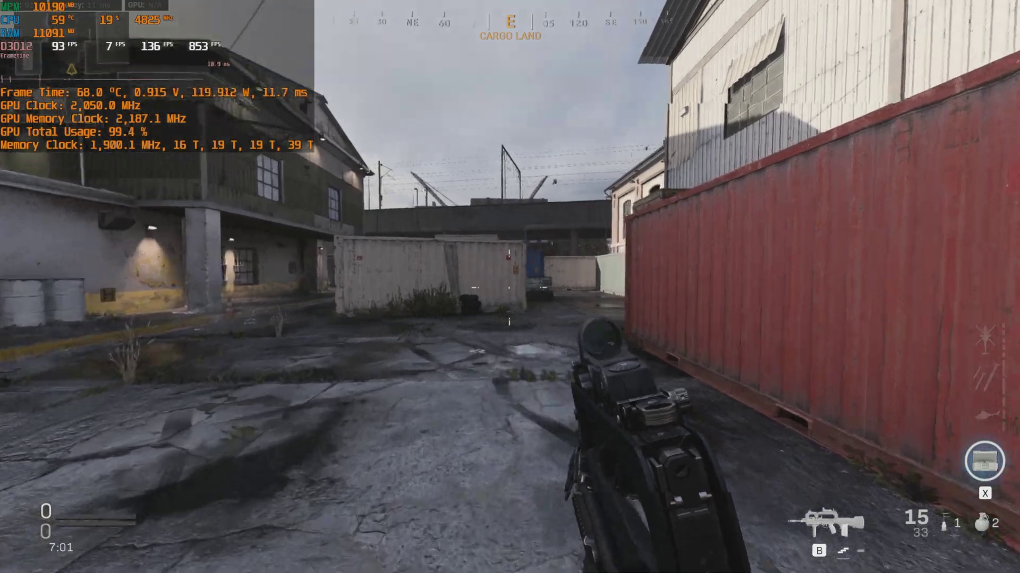
pyautogui.press('w')
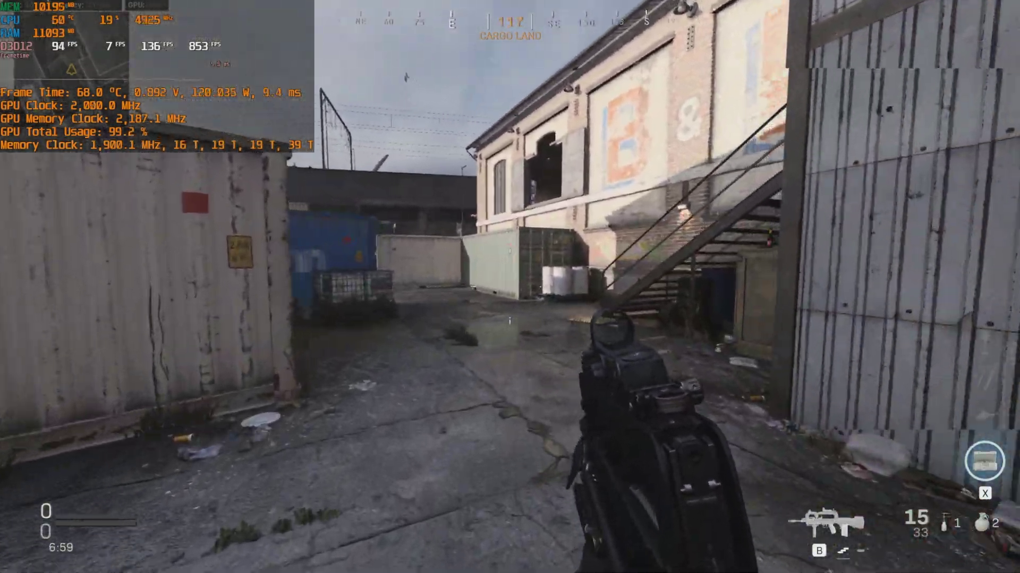
pyautogui.press('w')
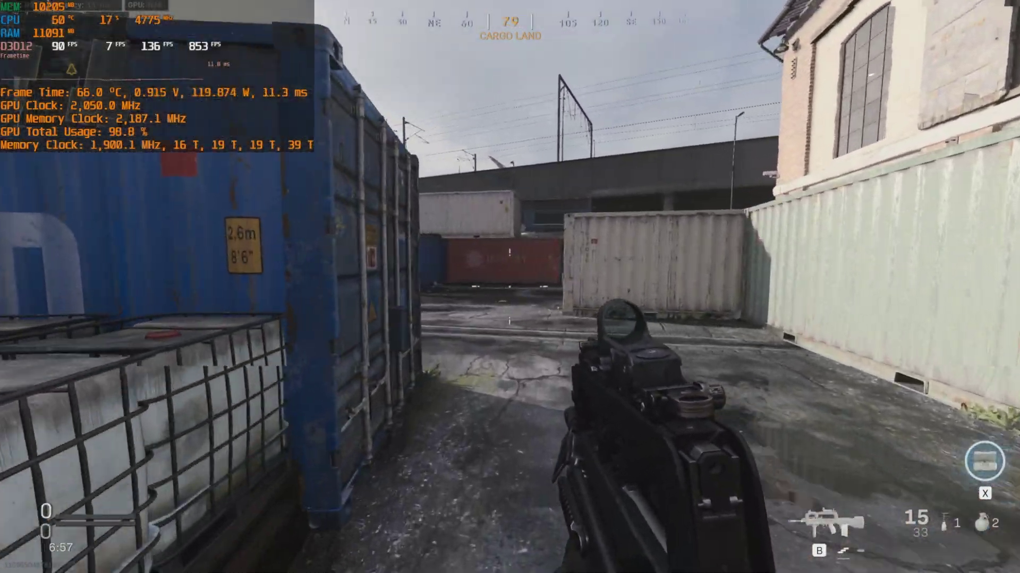
pyautogui.press('w')
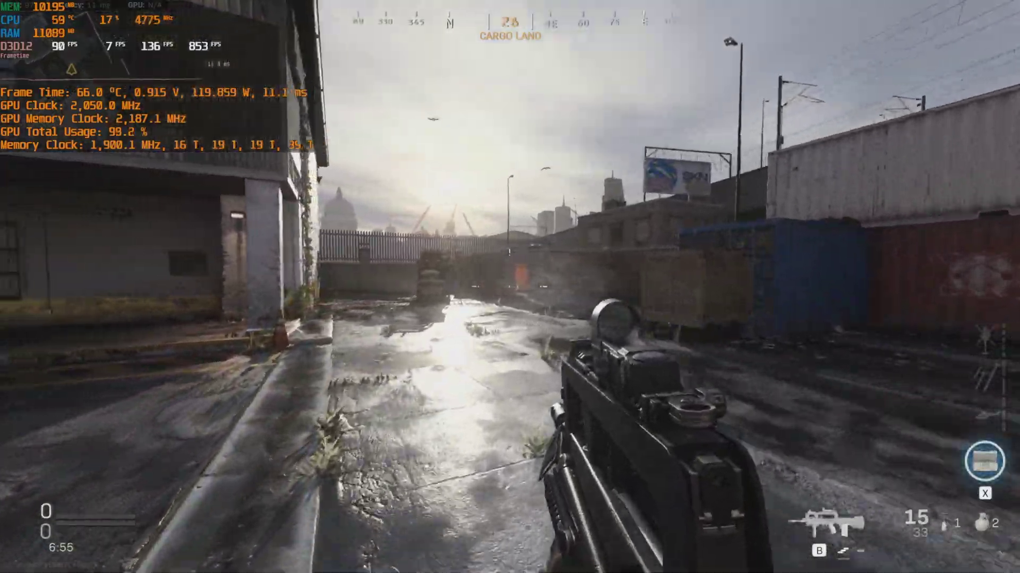
pyautogui.press('w')
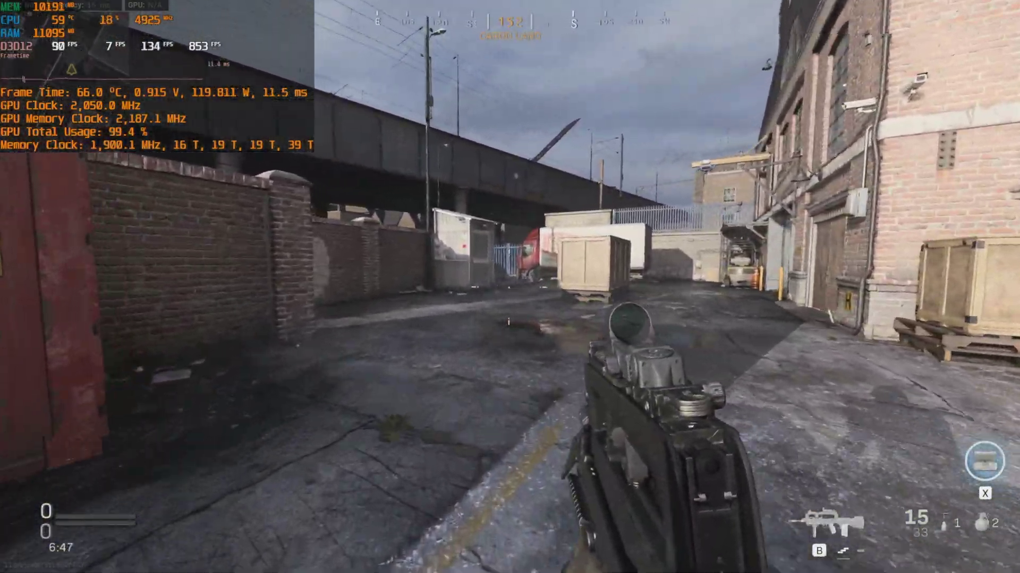
# - Run along the road past the police car toward the graffiti wall, fire the rifle and reload
pyautogui.press('w')
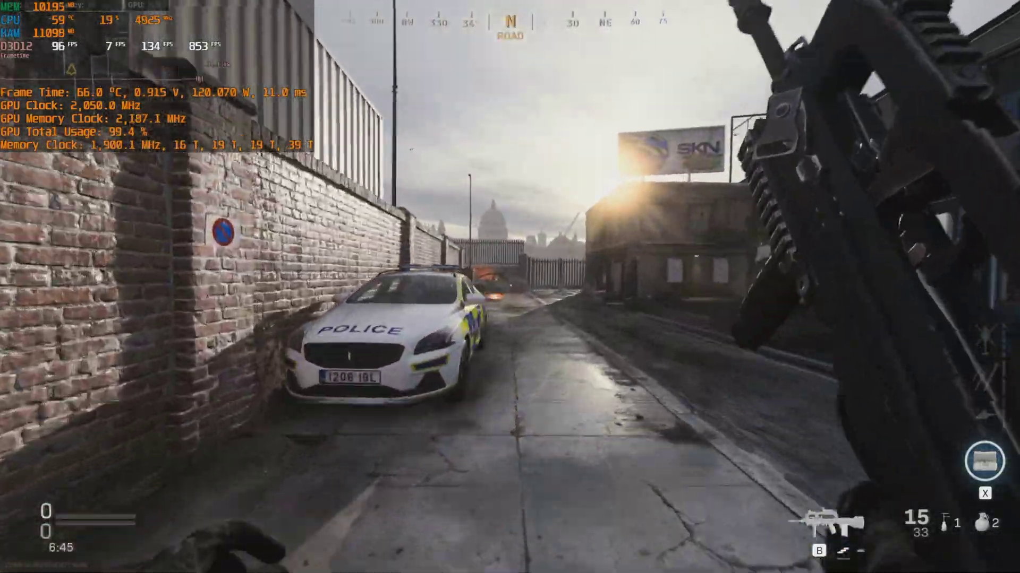
pyautogui.press('w')
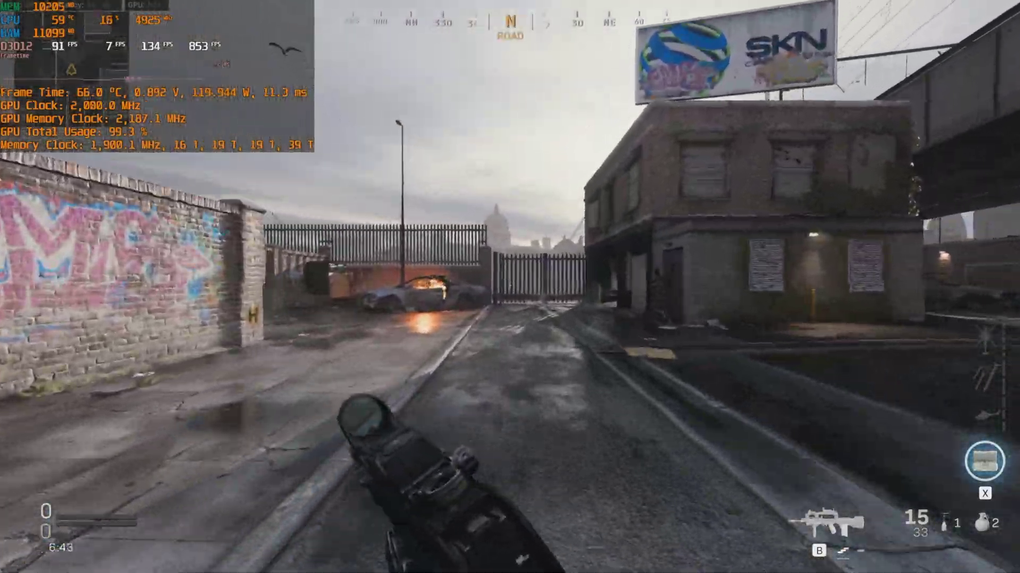
pyautogui.press('w')
pyautogui.rightClick(510, 287)
pyautogui.click(509, 287)
pyautogui.press('r')
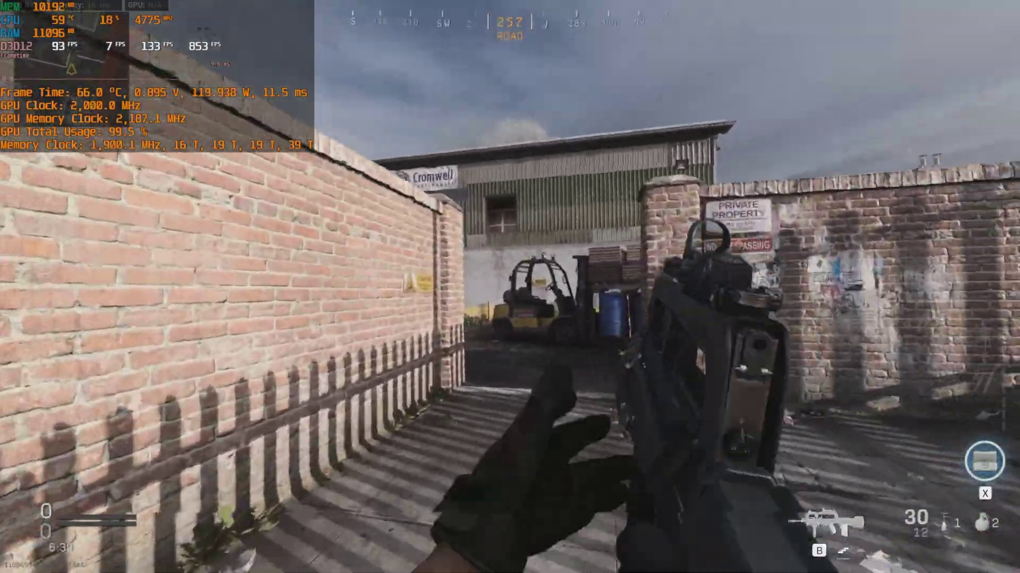
# - Go through the brick gateway by the forklift, aiming and firing the rifle, and enter the container yard
pyautogui.press('w')
pyautogui.rightClick(511, 287)
pyautogui.click(511, 287)
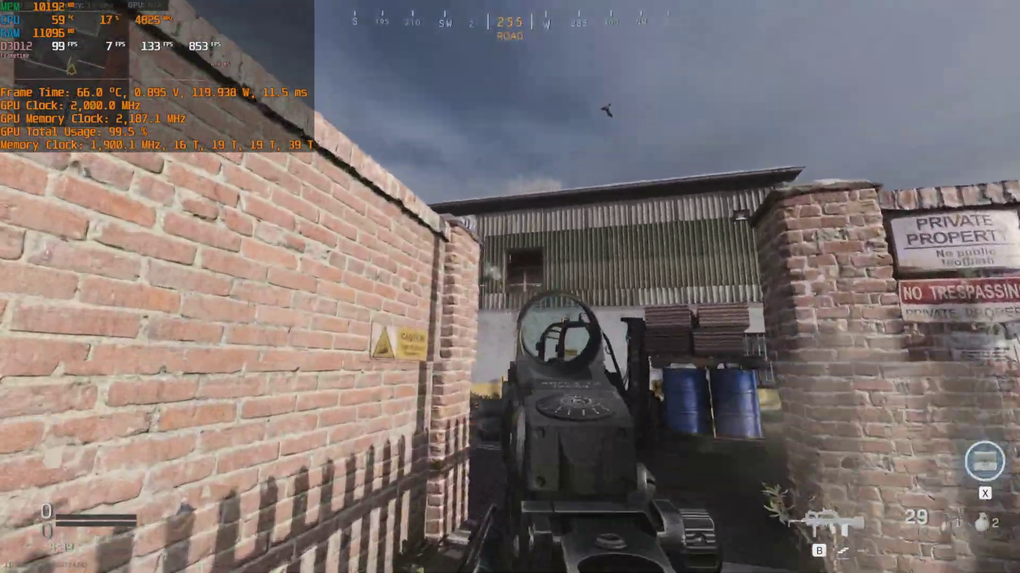
pyautogui.press('w')
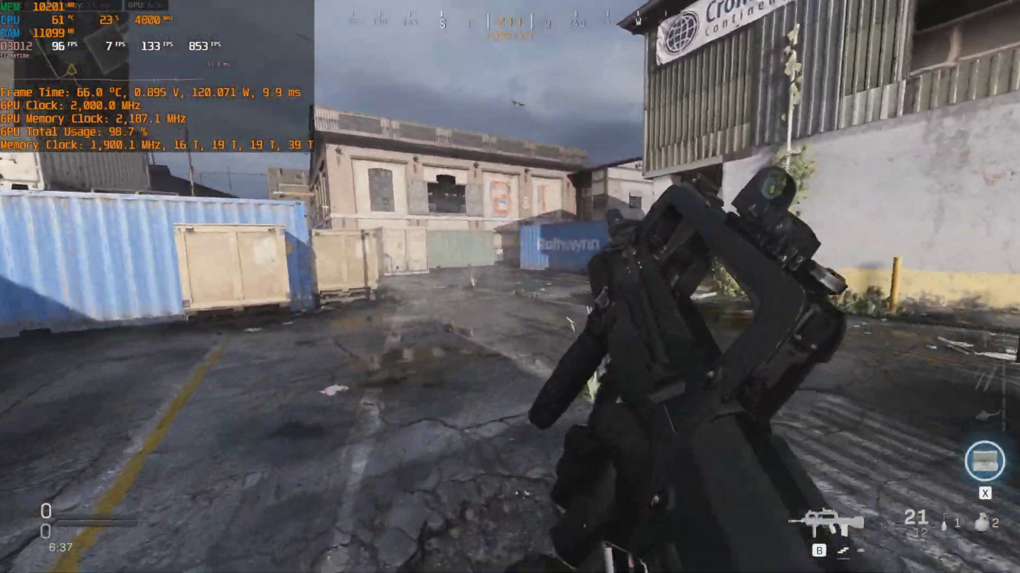
pyautogui.press('w')
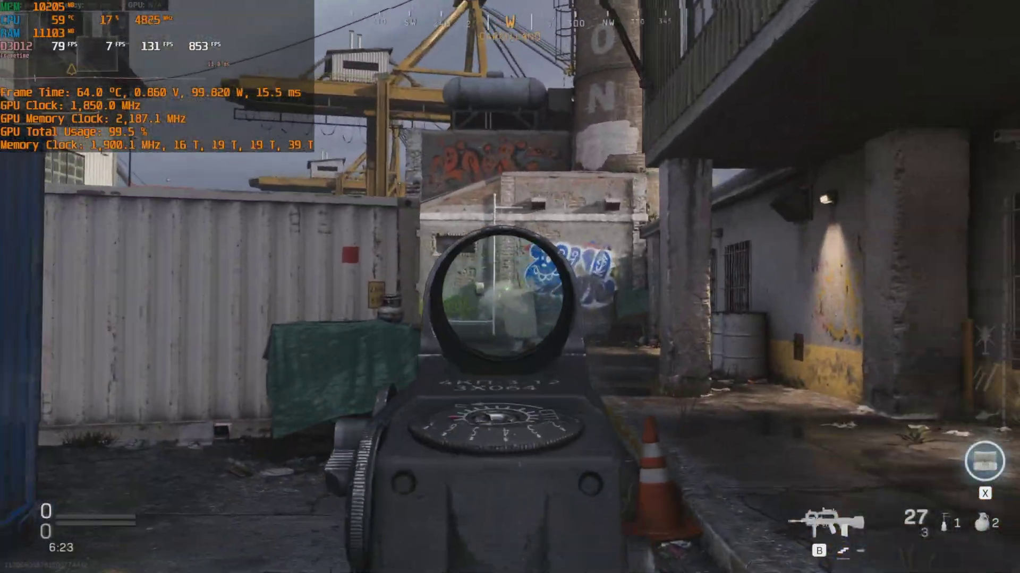
# - Walk through Cargo Land past the covered crate and white barrels to the phonebooth yard to check performance
pyautogui.press('w')
pyautogui.press('w')
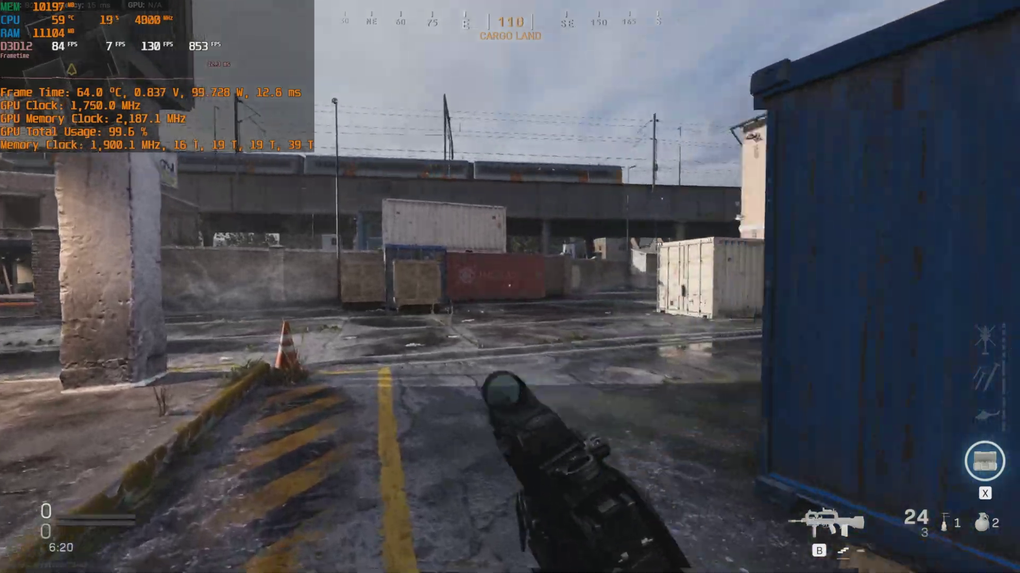
pyautogui.press('w')
pyautogui.moveTo(510, 287)
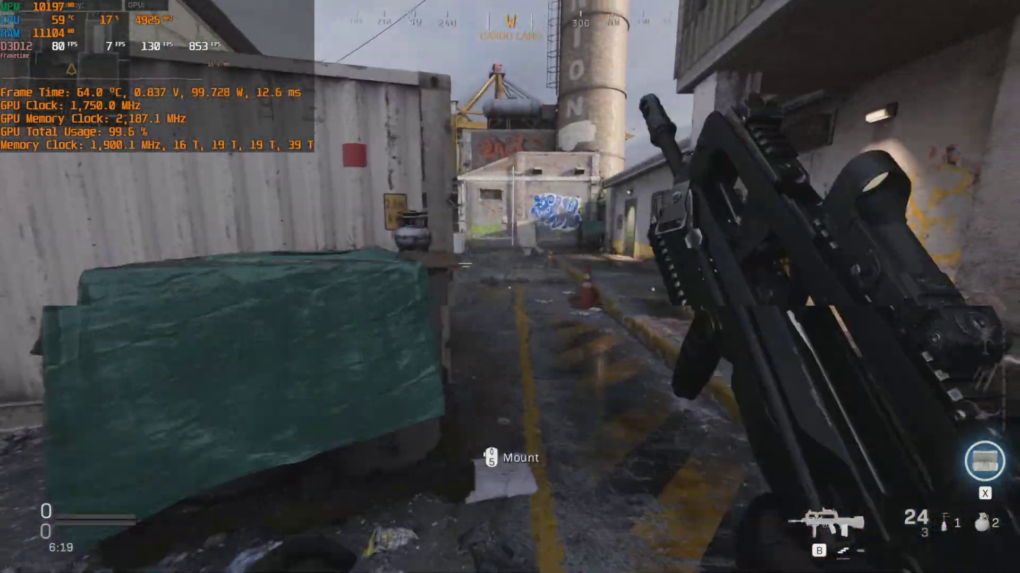
pyautogui.press('w')
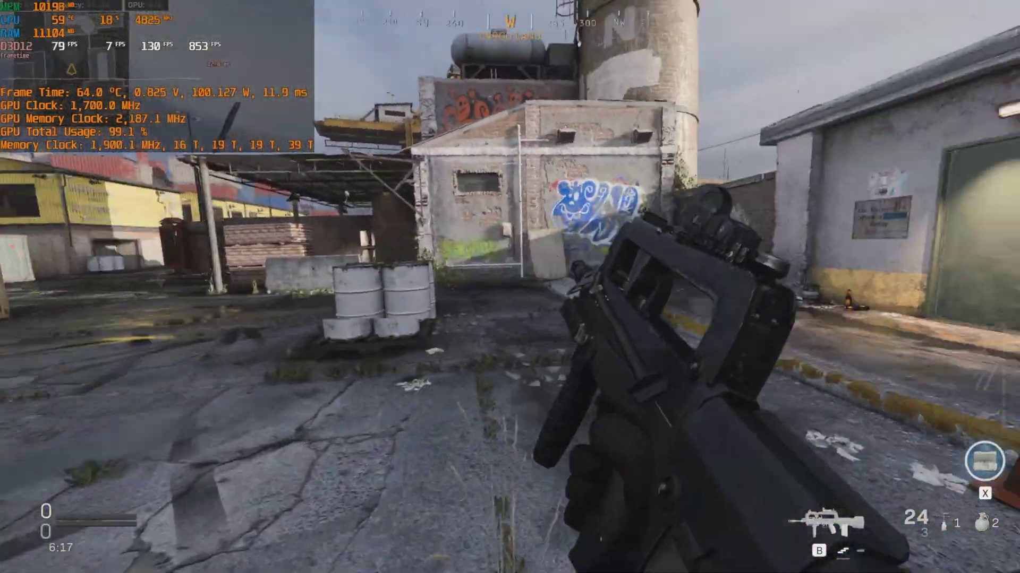
pyautogui.press('w')
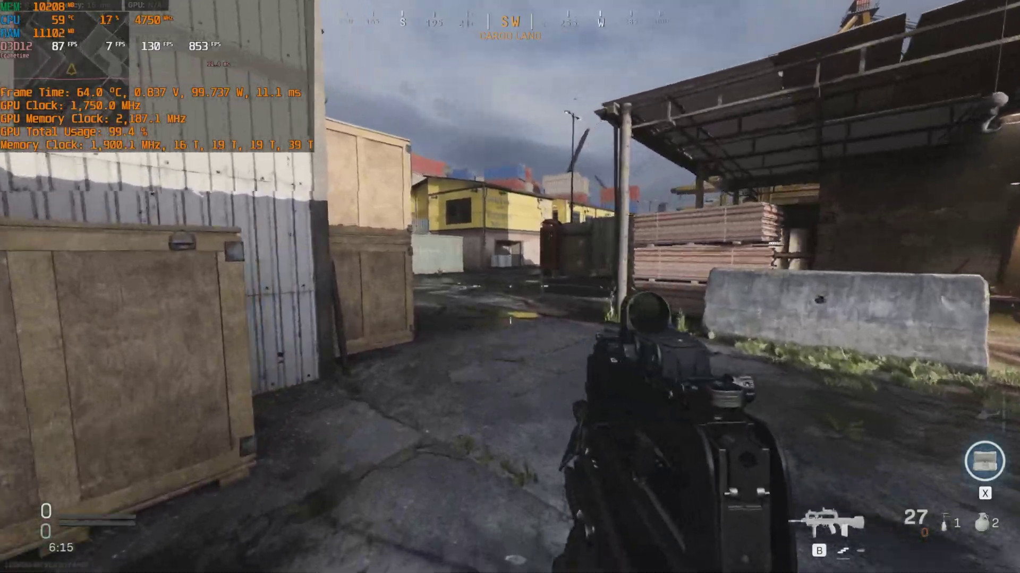
pyautogui.press('w')
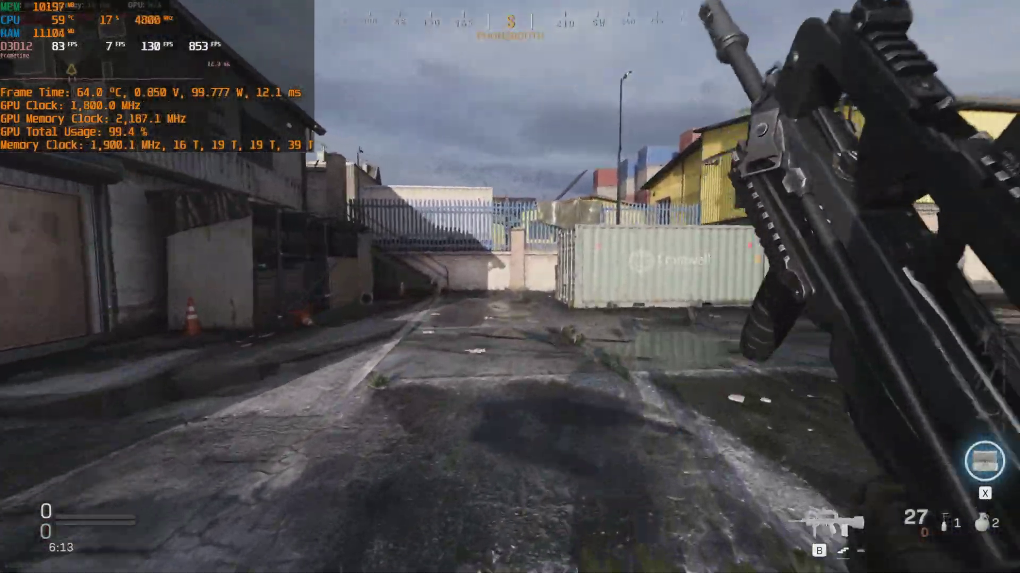
# - Walk from the phonebooth yard past the white van to the caravan, aiming and firing the rifle to check performance
pyautogui.press('w')
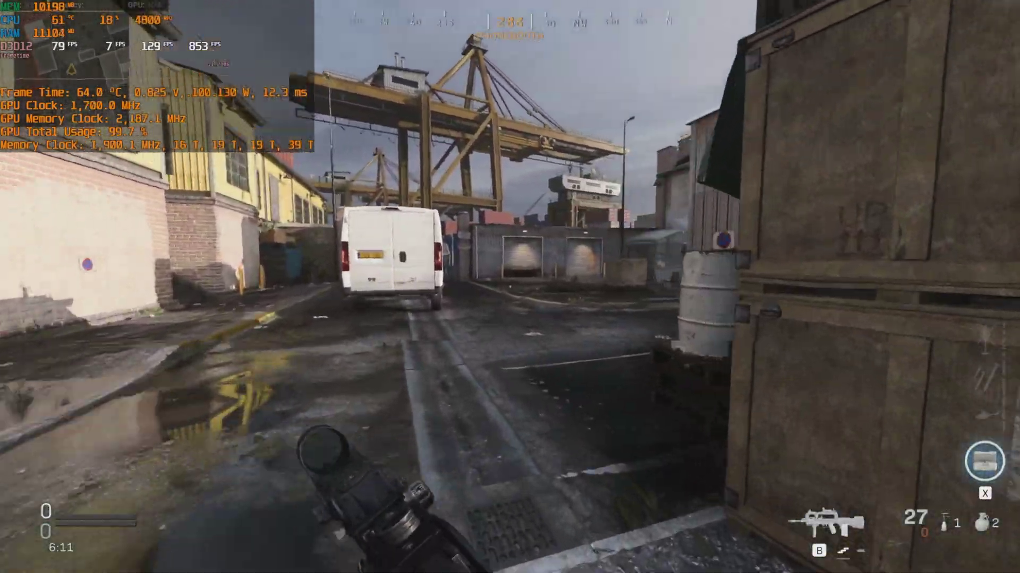
pyautogui.press('w')
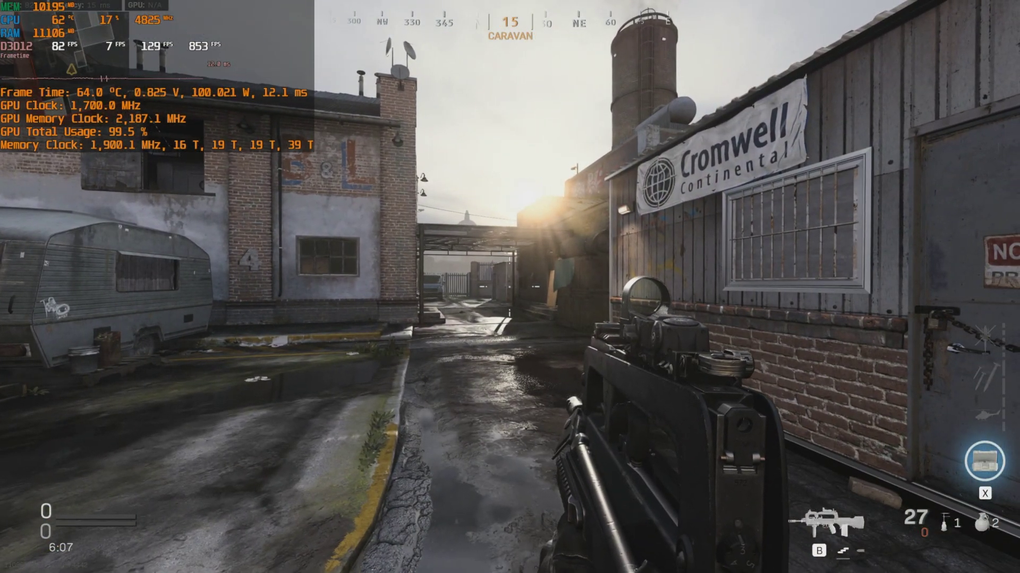
pyautogui.press('w')
pyautogui.rightClick(511, 286)
pyautogui.click(511, 287)
pyautogui.click(510, 287)
pyautogui.click(510, 287)
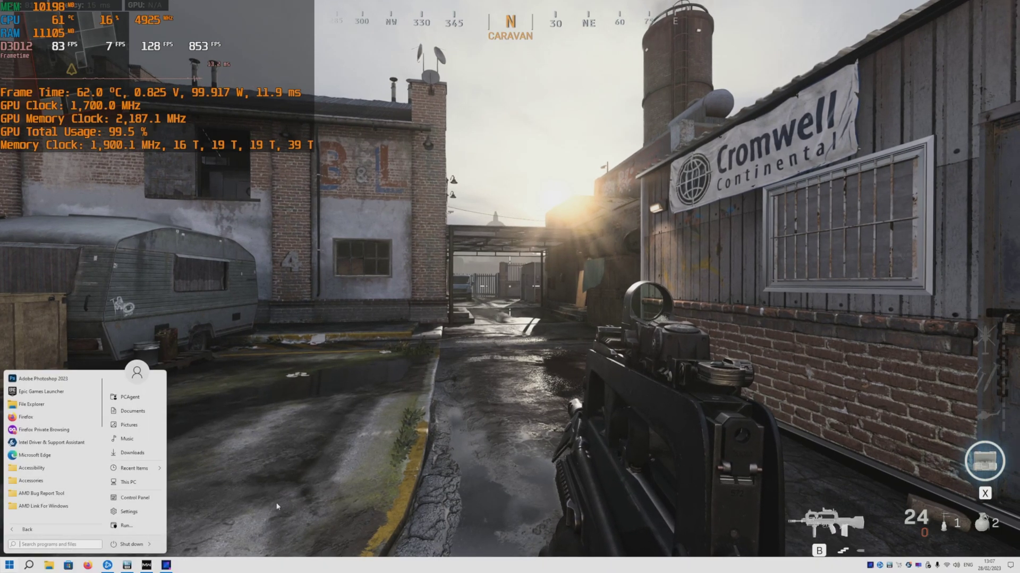
# - Restore the GPU core power limit to 228 W in Intel Arc Control and return to the game
pyautogui.click(167, 566)
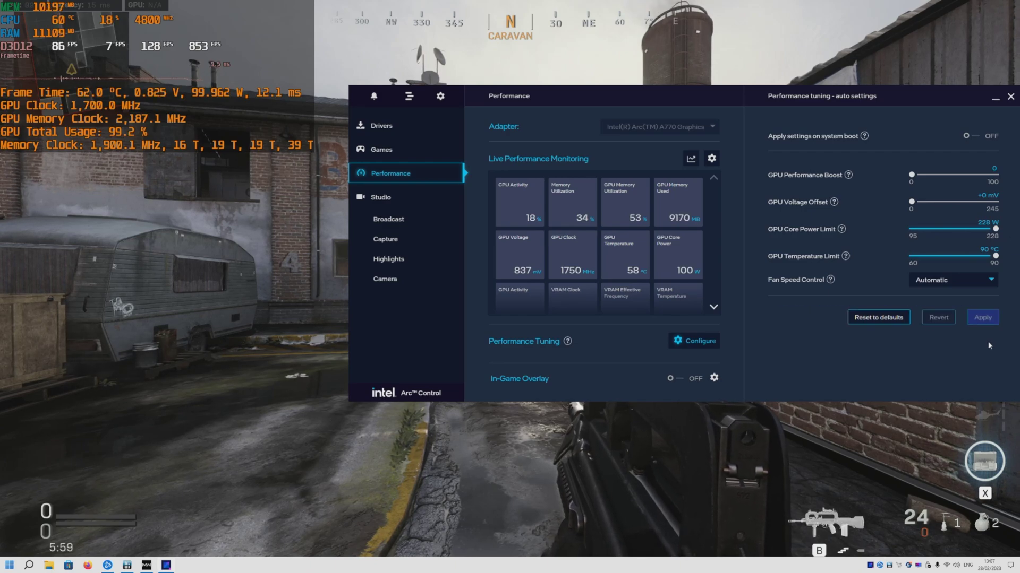
pyautogui.click(296, 213)
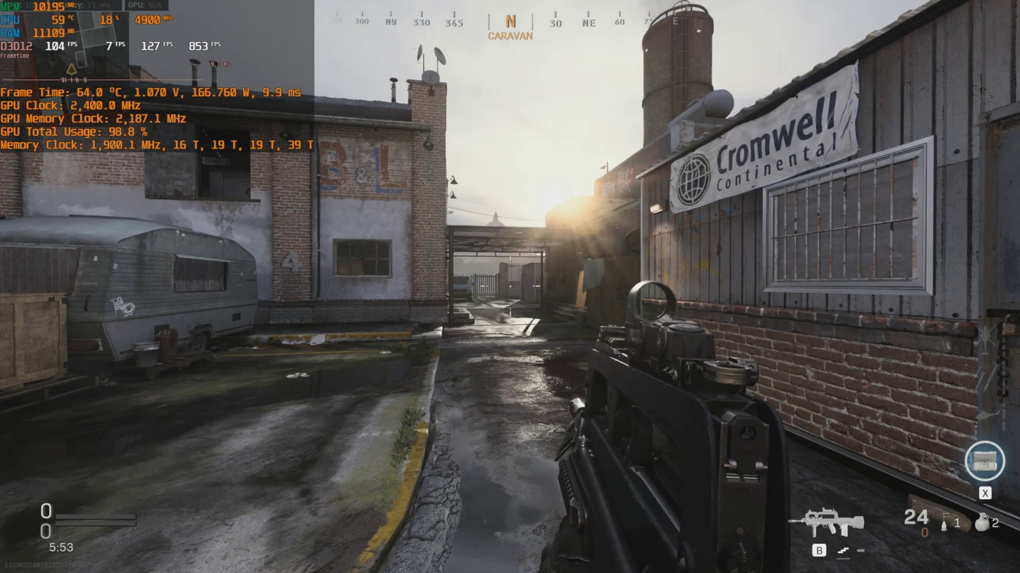
# - Fire the rifle near the caravan, switch to the pistol and walk around by the white van to check performance at 228 W
pyautogui.click(510, 287)
pyautogui.click(510, 287)
pyautogui.click(510, 287)
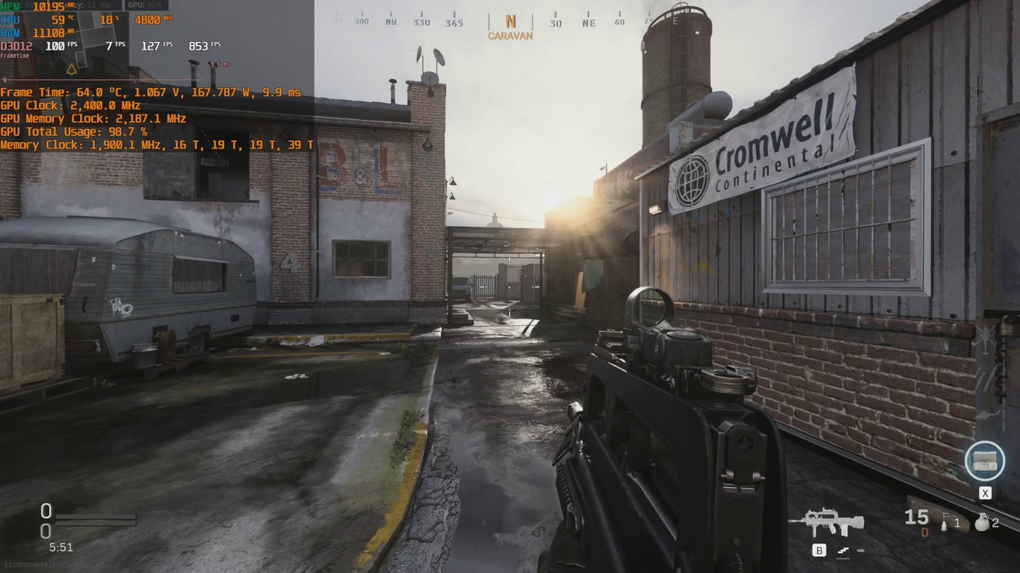
pyautogui.press('s')
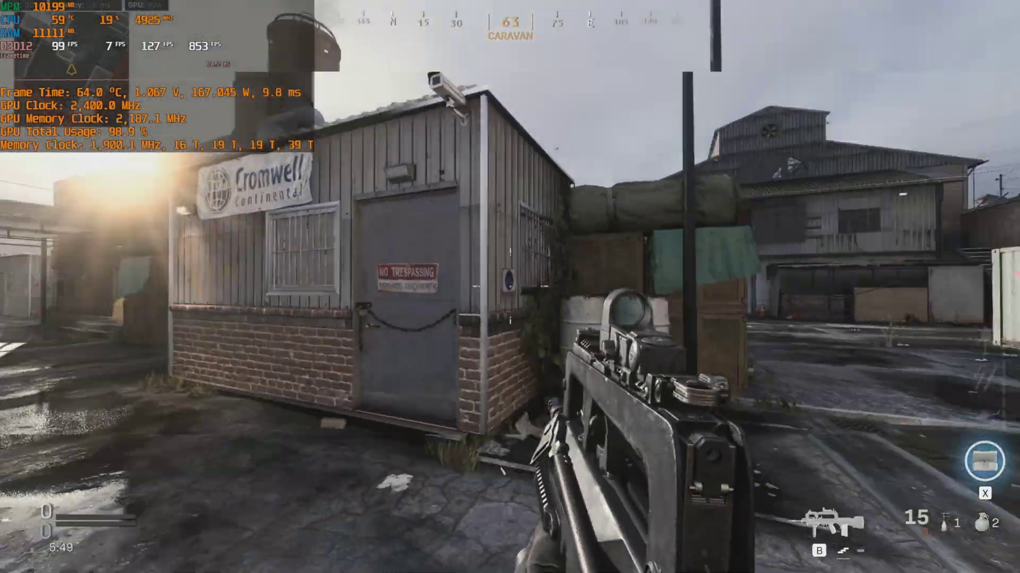
pyautogui.press('w')
pyautogui.press('2')
pyautogui.rightClick(509, 287)
pyautogui.press('w')
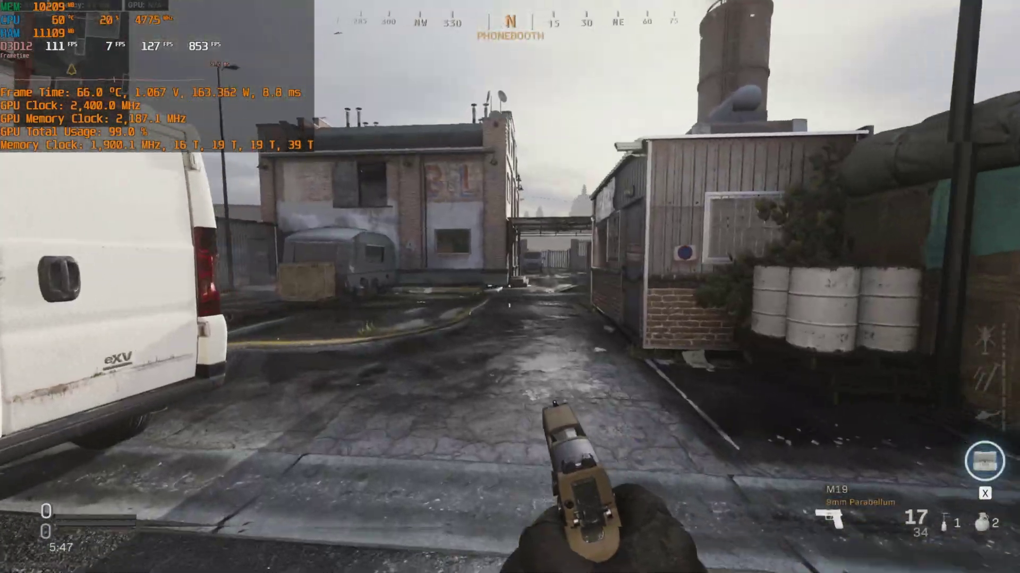
pyautogui.press('w')
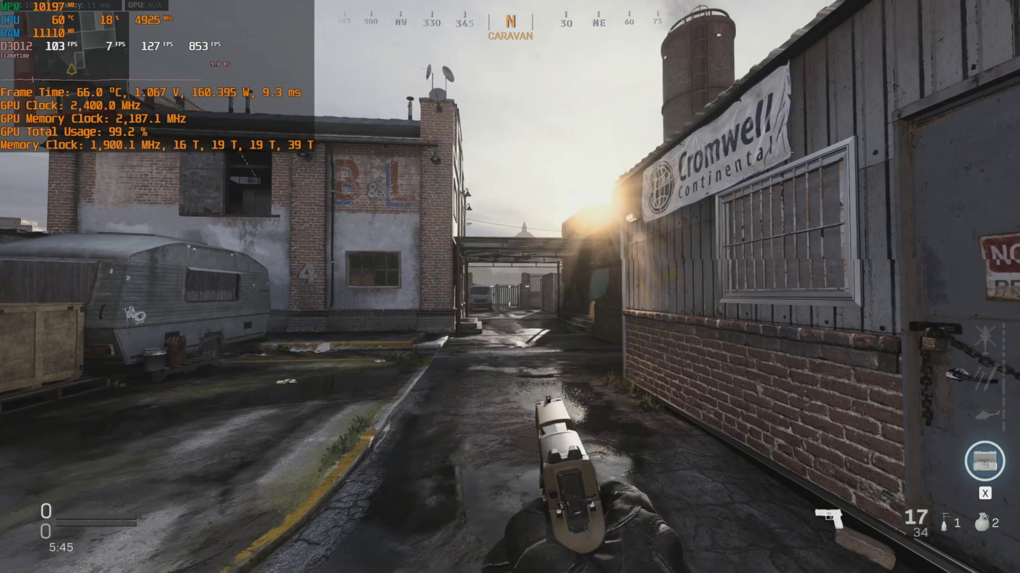
# - Switch to File Explorer and launch ArcTool from the ArcTool folder on the Desktop
pyautogui.press('super')
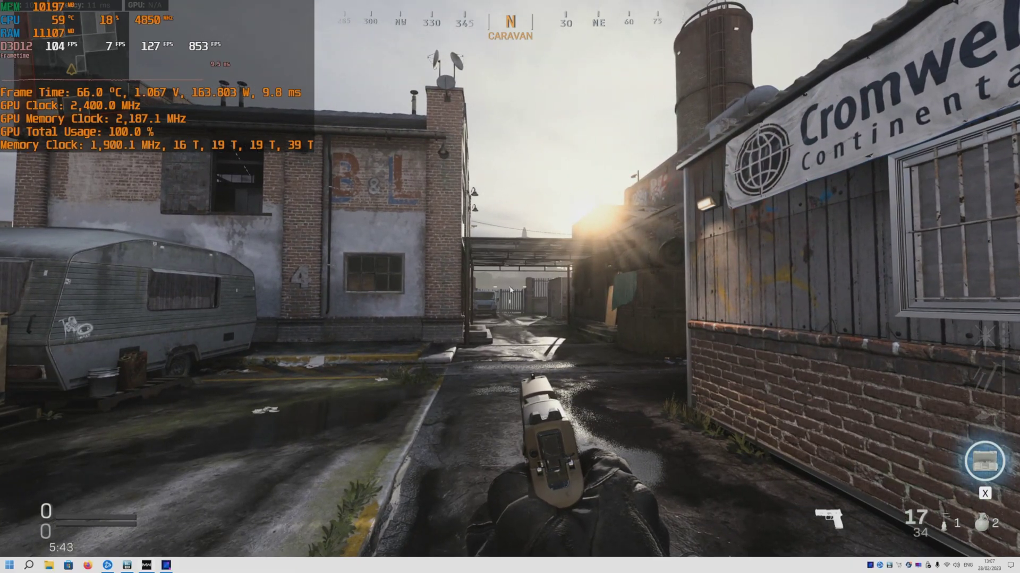
pyautogui.write('intel')
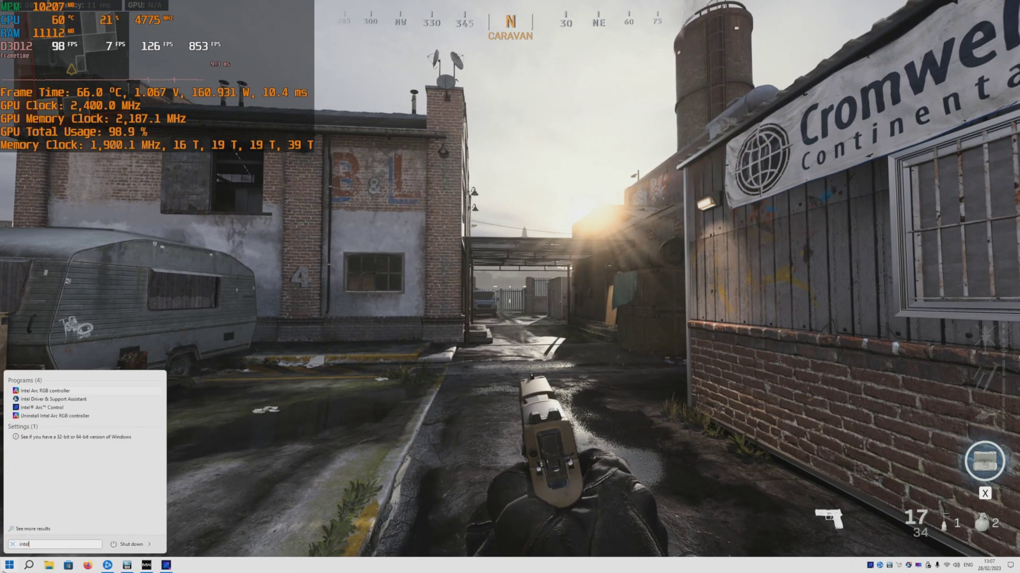
pyautogui.click(49, 565)
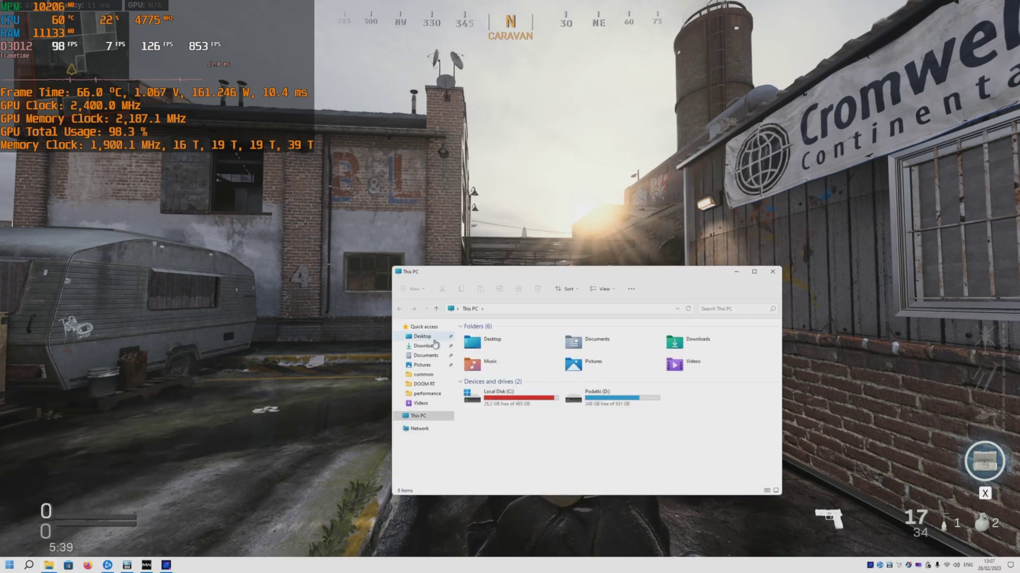
pyautogui.click(421, 329)
pyautogui.click(422, 336)
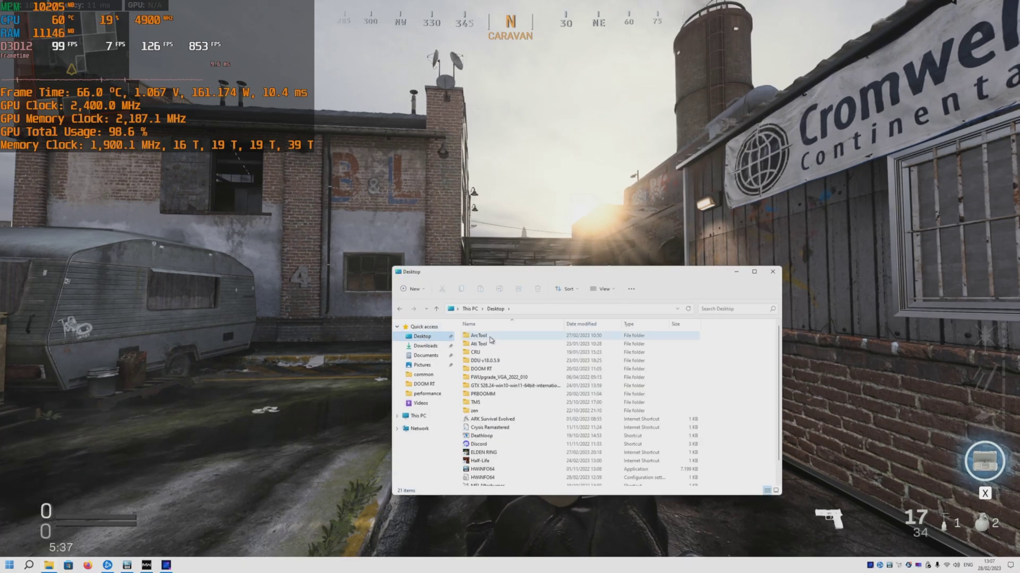
pyautogui.doubleClick(491, 339)
pyautogui.doubleClick(485, 379)
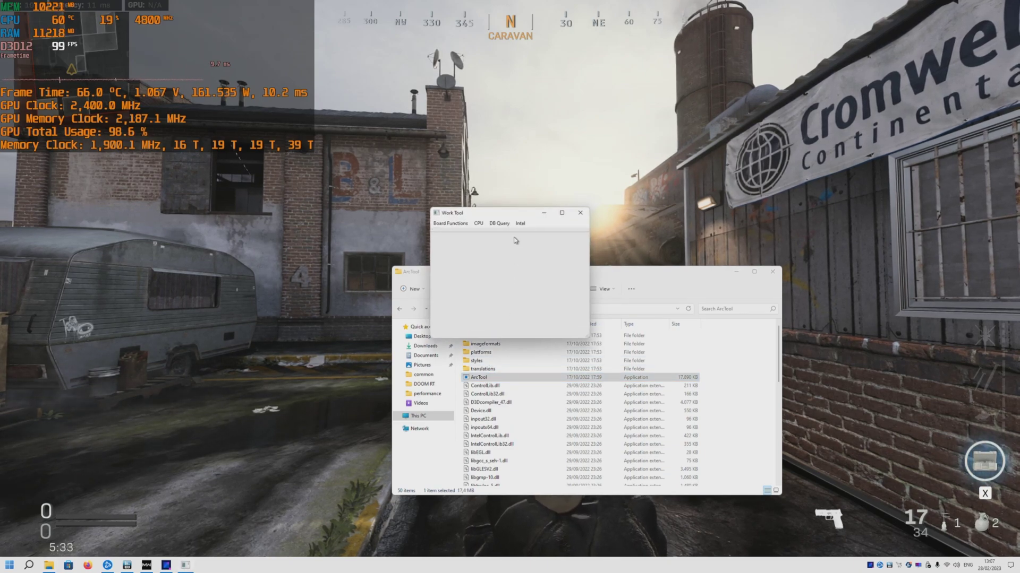
# - Reposition the Work Tool window and open its Intel ARC OC settings
pyautogui.moveTo(466, 208); pyautogui.dragTo(514, 207)
pyautogui.click(535, 217)
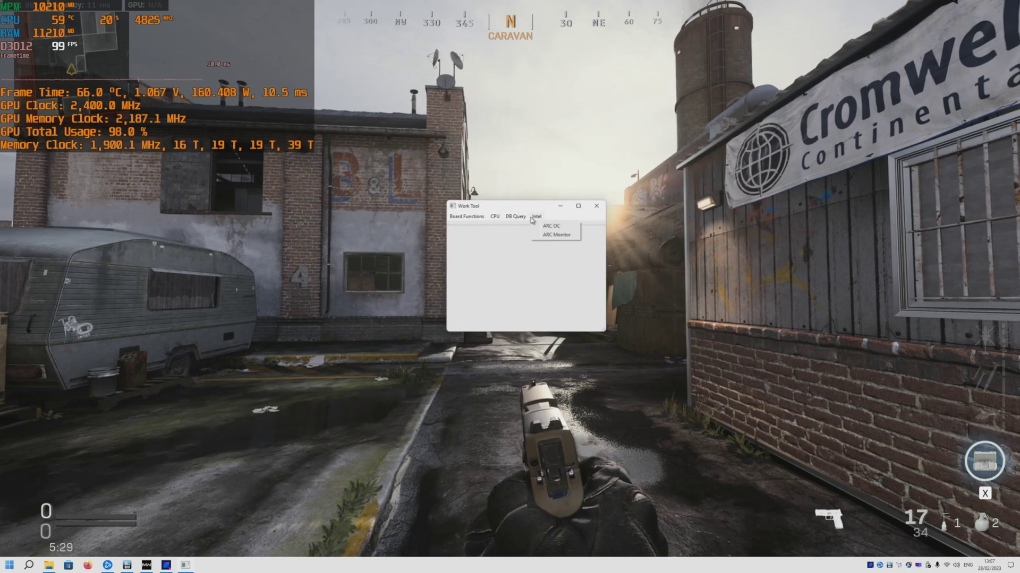
pyautogui.click(552, 227)
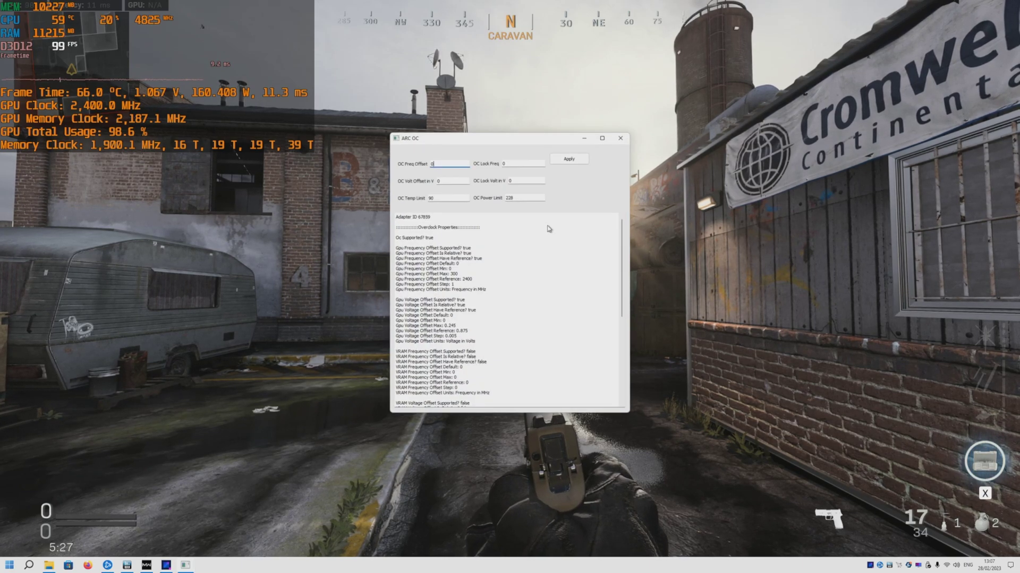
# - Set the OC power limit to 120, apply it and return to the game
pyautogui.click(521, 198)
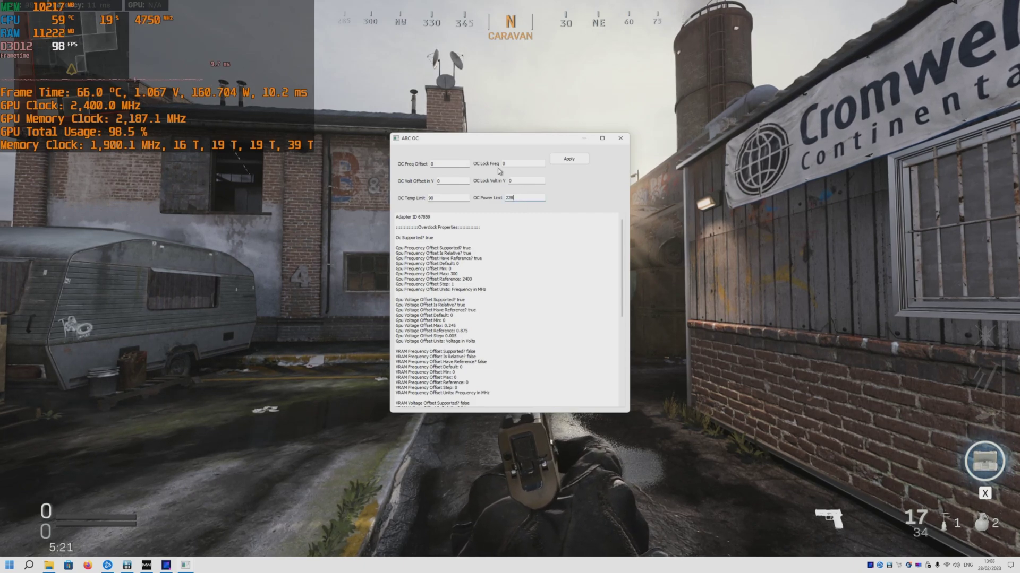
pyautogui.click(570, 159)
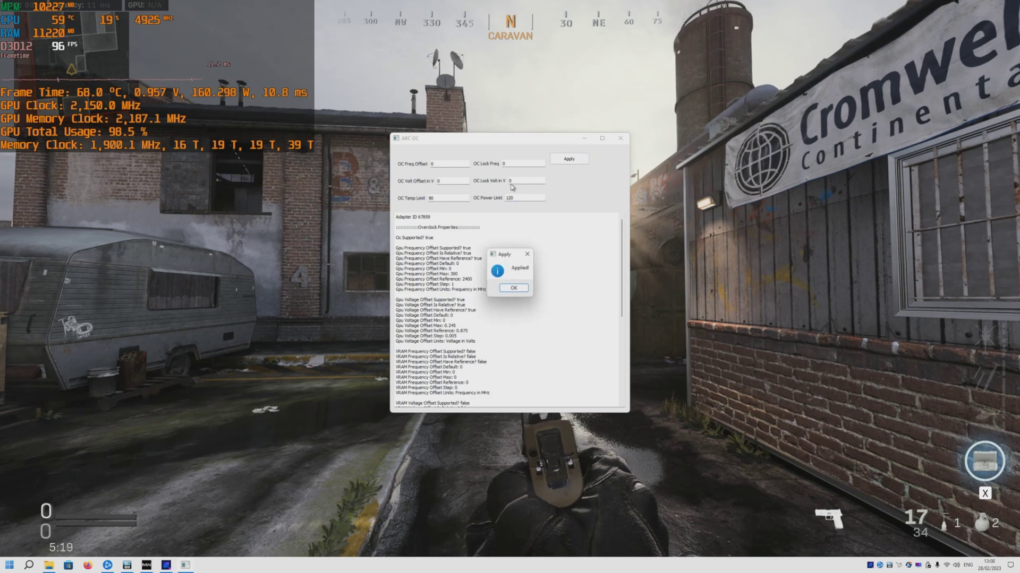
pyautogui.click(514, 288)
pyautogui.click(208, 106)
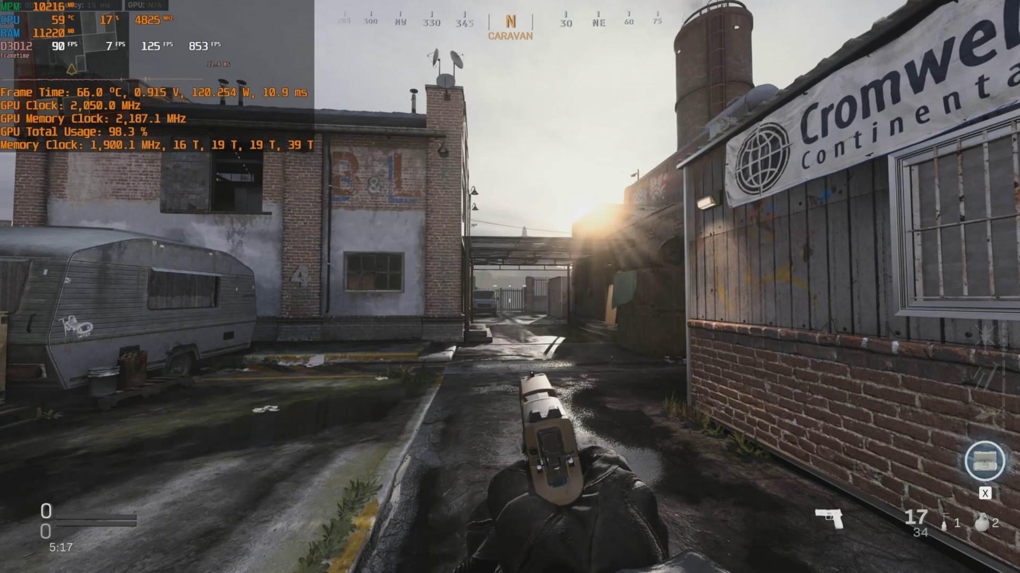
# - Walk from the caravan to the phonebooth yard, aiming and firing the pistol, and reload it
pyautogui.rightClick(510, 287)
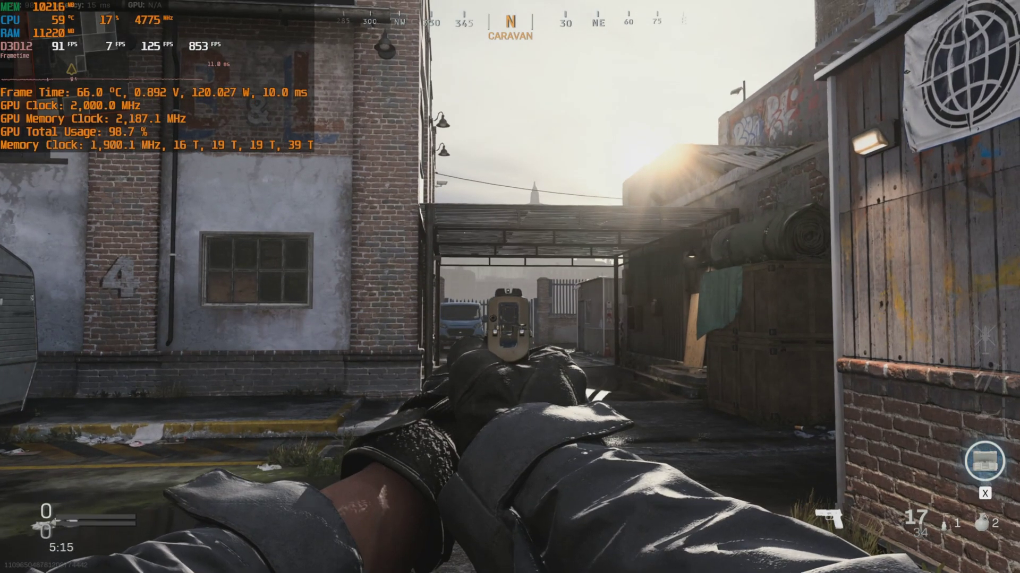
pyautogui.press('w')
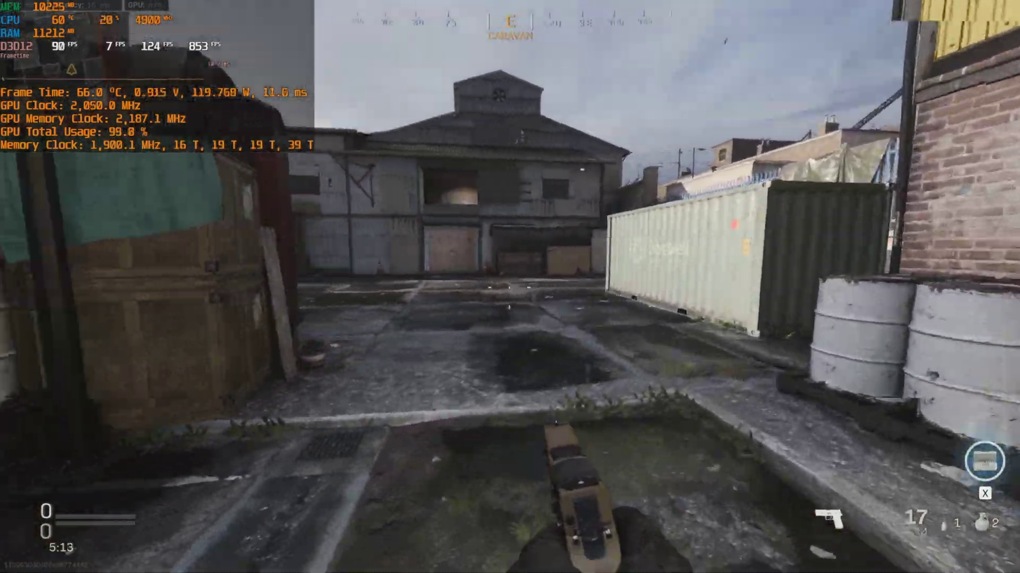
pyautogui.click(510, 287)
pyautogui.click(510, 288)
pyautogui.click(510, 287)
pyautogui.click(510, 288)
pyautogui.press('r')
pyautogui.press('w')
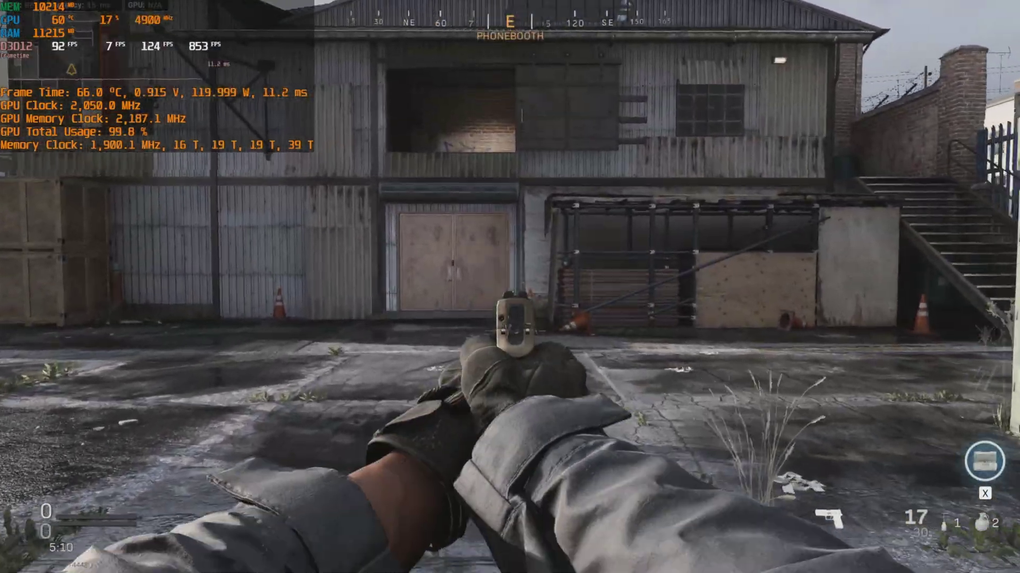
# - Fire the pistol facing the warehouse, reload and move around the phonebooth yard to check performance at the 120 W limit
pyautogui.click(510, 286)
pyautogui.click(510, 287)
pyautogui.click(510, 287)
pyautogui.click(509, 287)
pyautogui.click(510, 287)
pyautogui.click(510, 287)
pyautogui.press('s')
pyautogui.press('r')
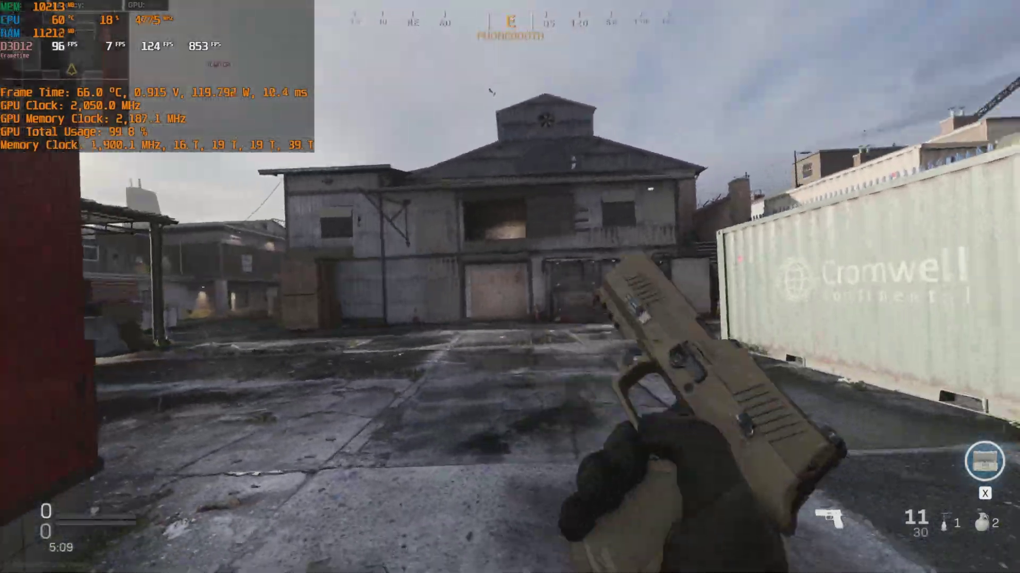
pyautogui.press('w')
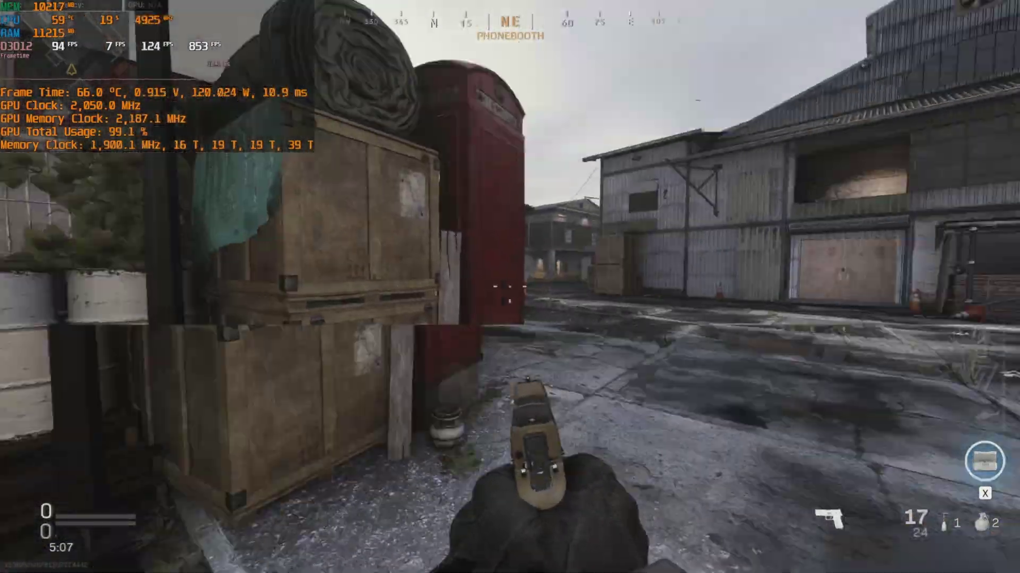
pyautogui.press('d')
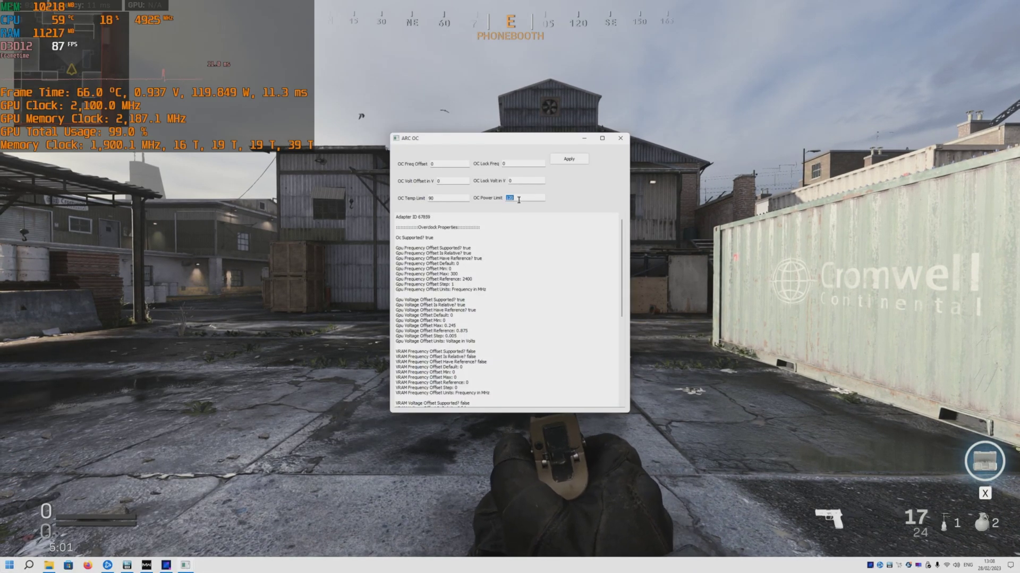
# - Raise the OC power limit to 190 in the ARC OC window and apply it
pyautogui.click(566, 159)
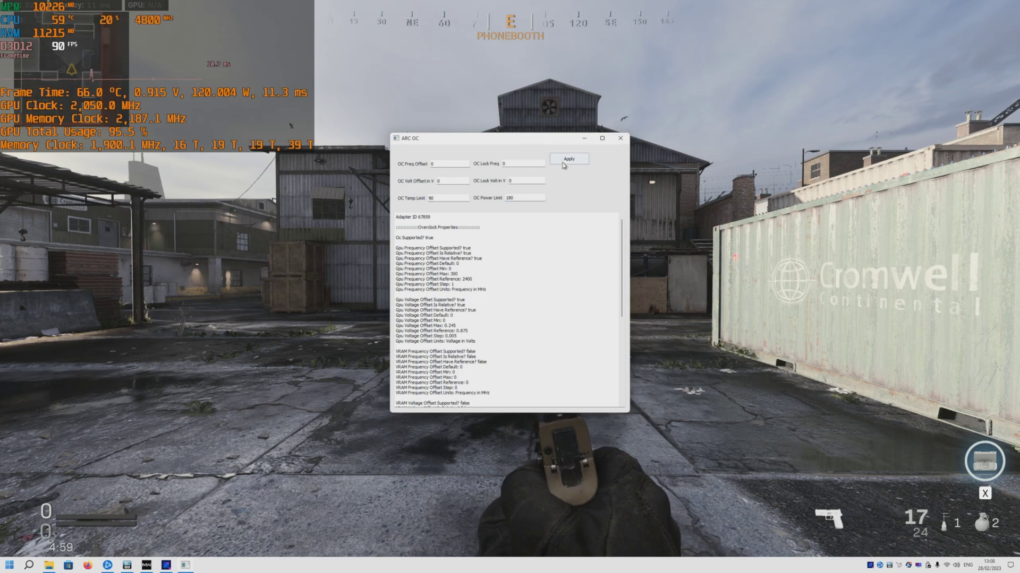
pyautogui.click(511, 287)
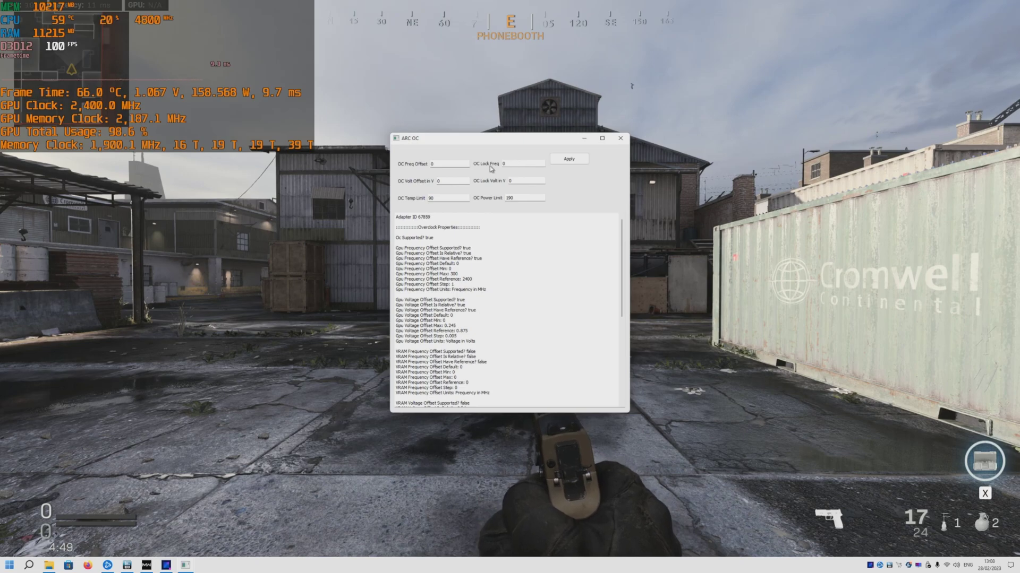
# - Lock the GPU frequency at 2400 and the voltage at 0.95 V, and apply both settings
pyautogui.write('00')
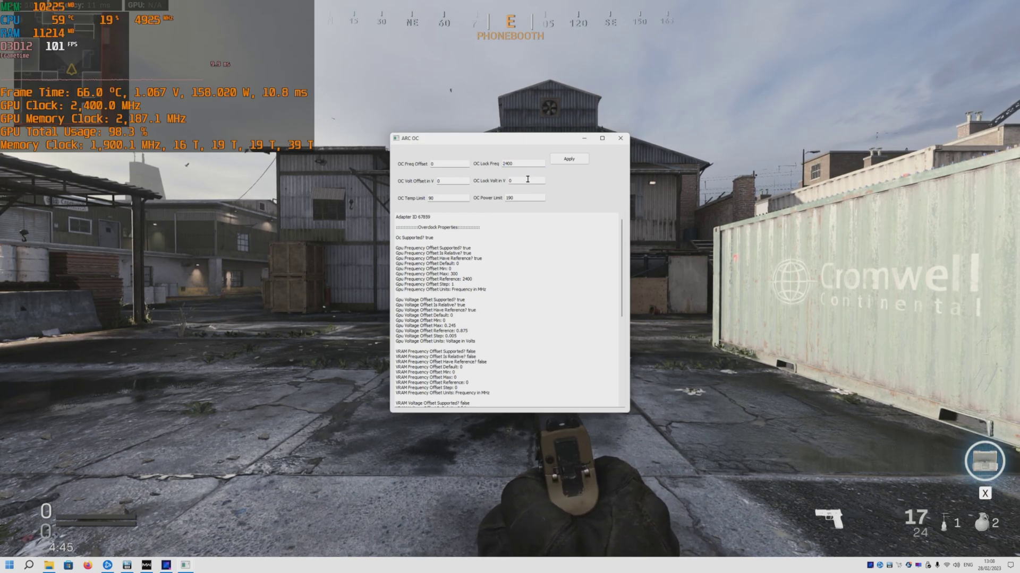
pyautogui.write('1')
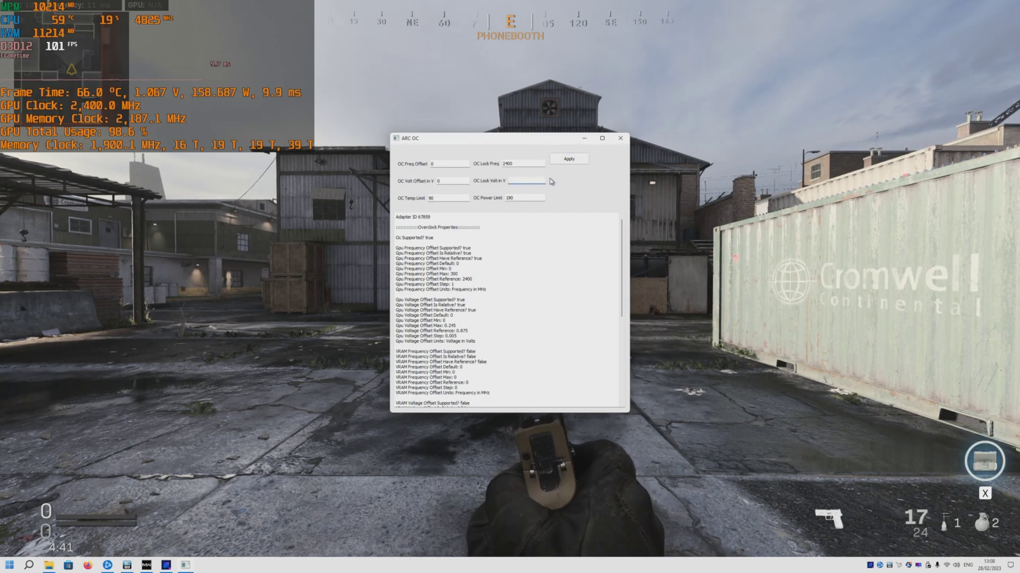
pyautogui.write('0.95')
pyautogui.click(569, 158)
pyautogui.click(525, 288)
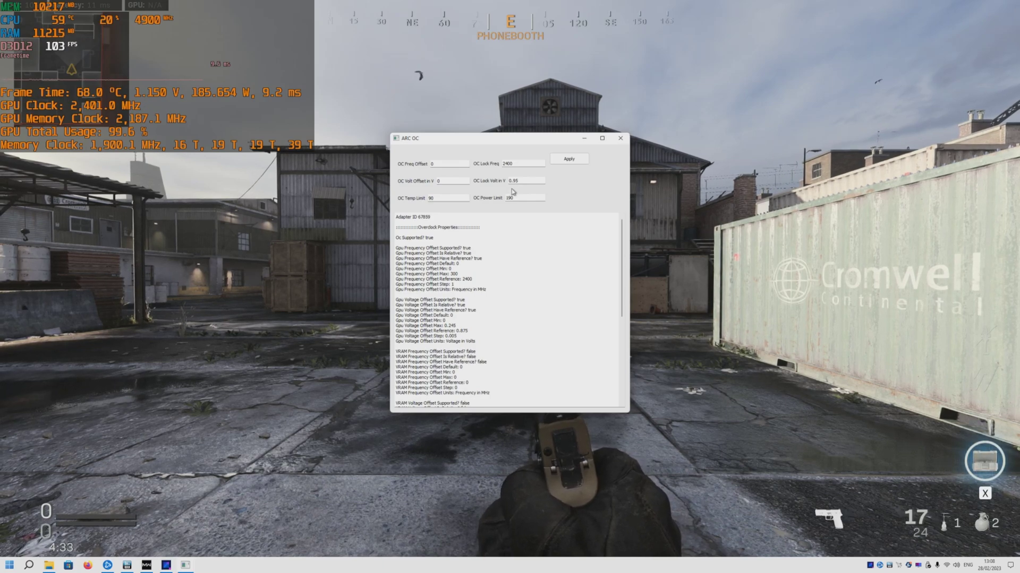
# - Lower the OC lock voltage to 0.90 V and apply it
pyautogui.click(568, 160)
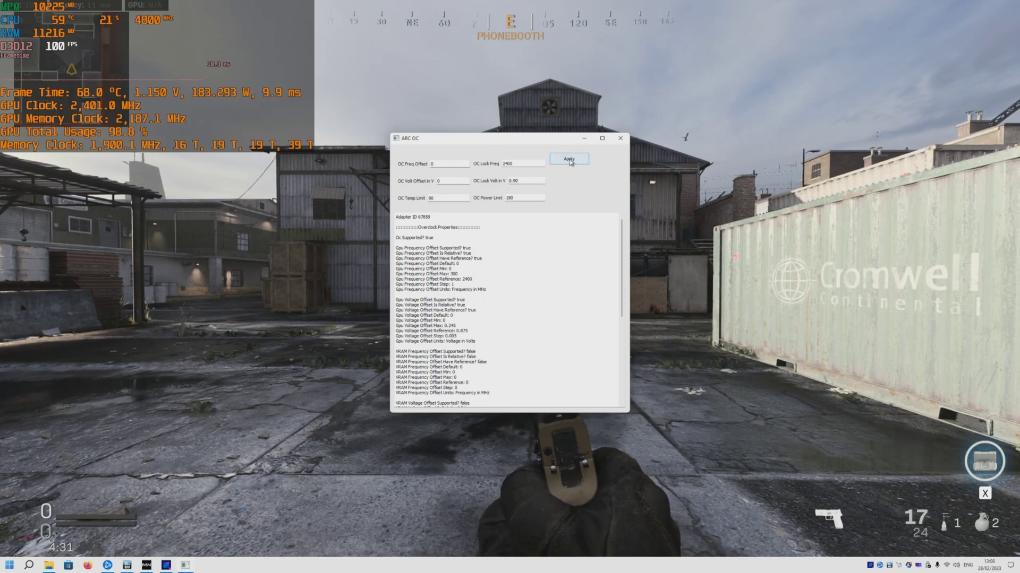
pyautogui.click(503, 288)
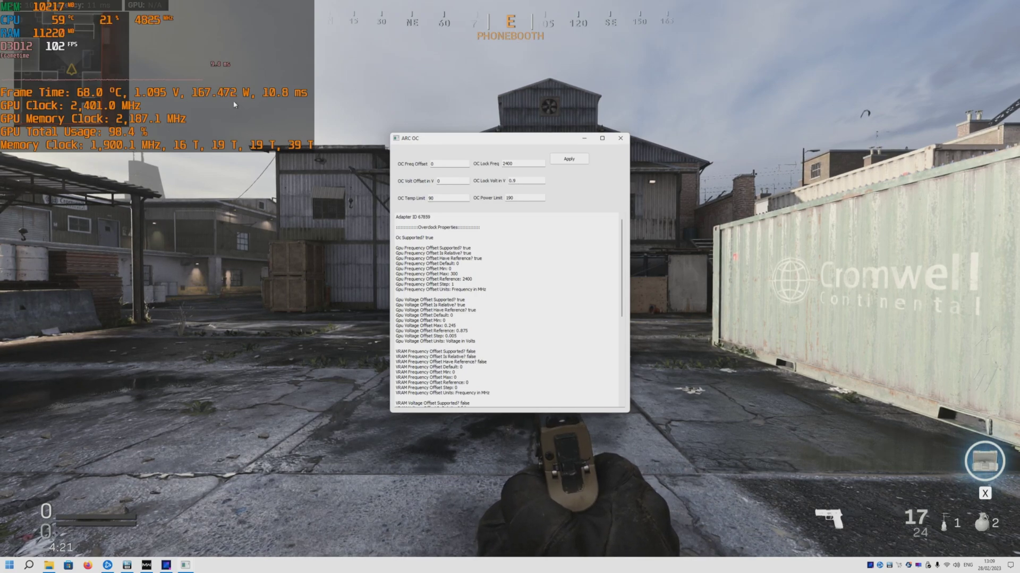
# - Set the OC lock voltage to 0.85 V and apply it
pyautogui.click(514, 182)
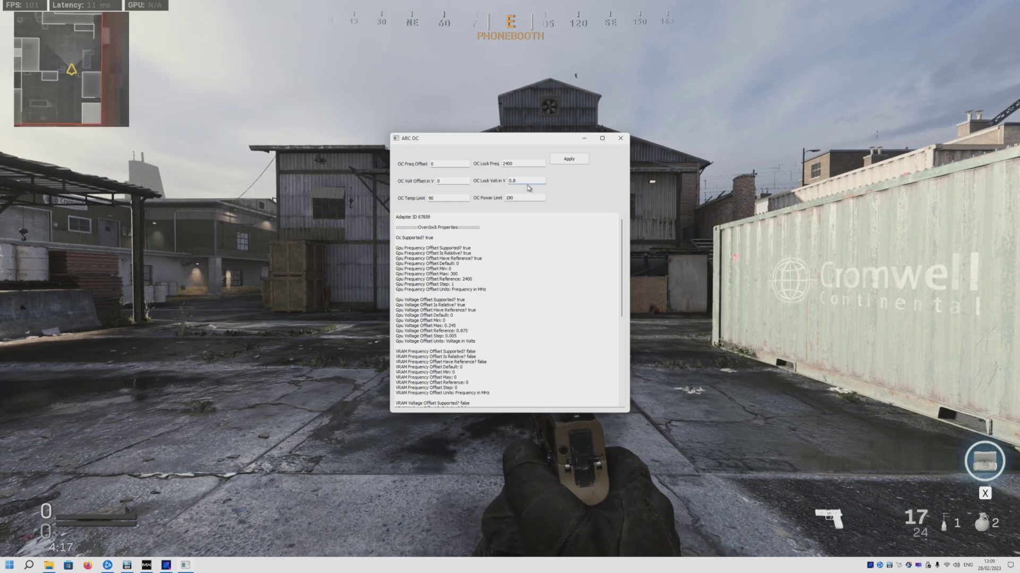
pyautogui.hotkey('alt', 'Tab')
pyautogui.hotkey('alt', 'Tab')
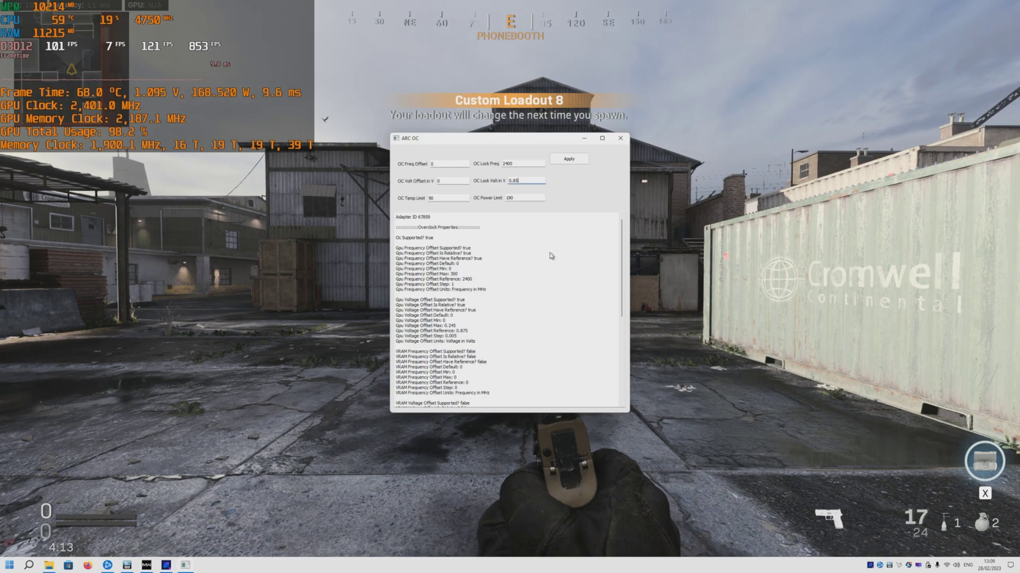
pyautogui.click(565, 165)
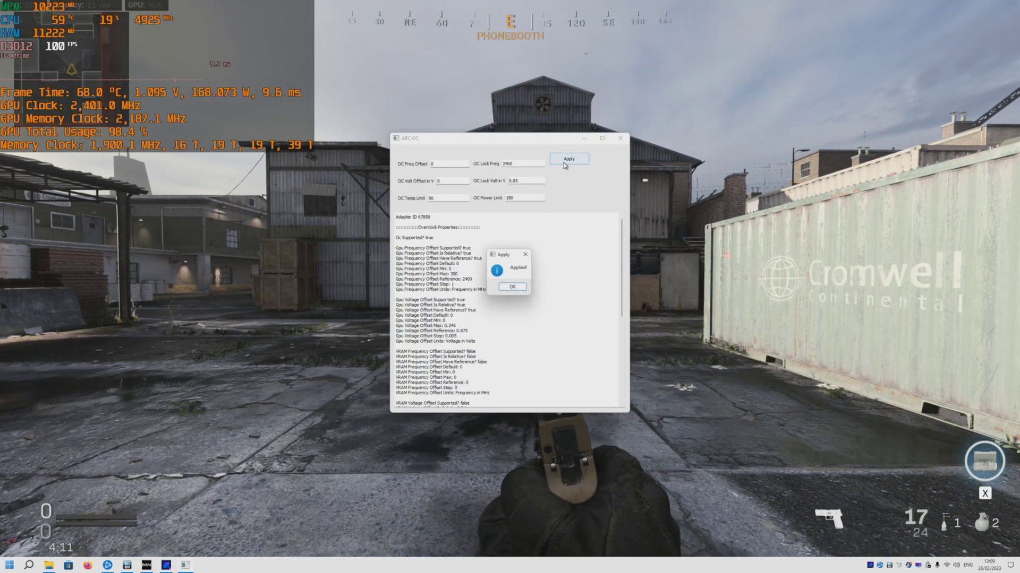
# - Lower the OC lock voltage to 0.79 V in the ARC OC window and apply it
pyautogui.press('Return')
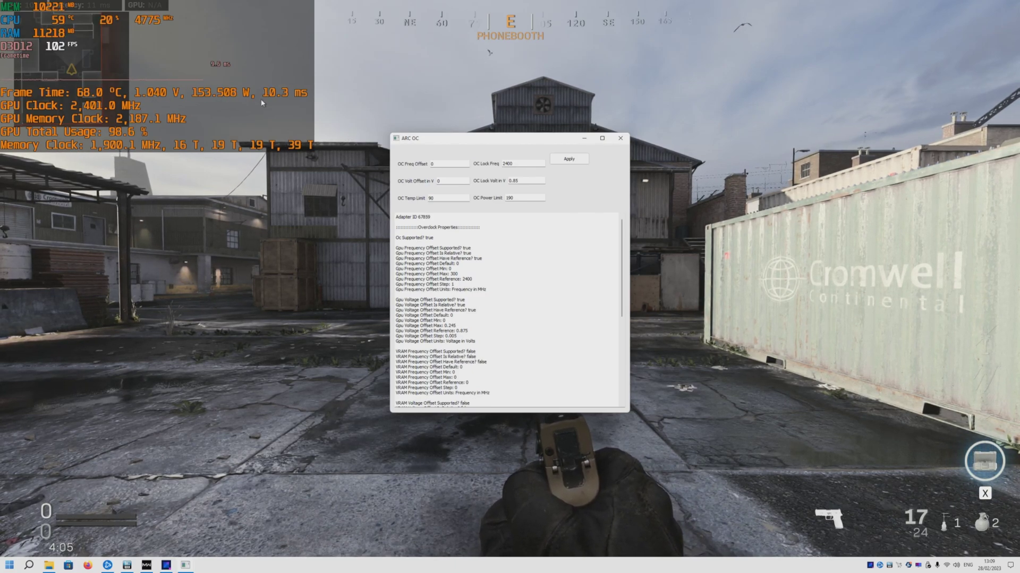
pyautogui.doubleClick(515, 182)
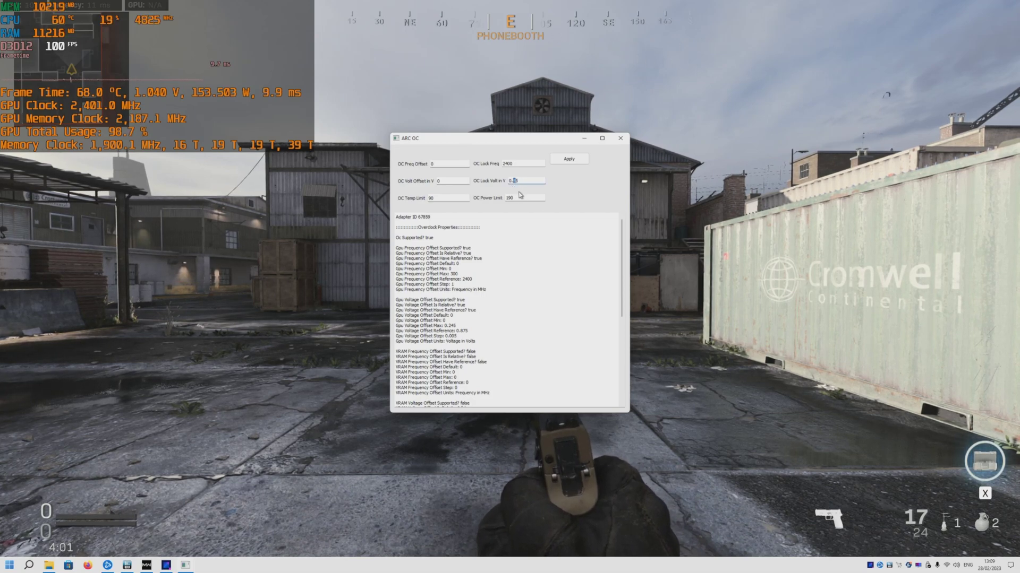
pyautogui.write('75')
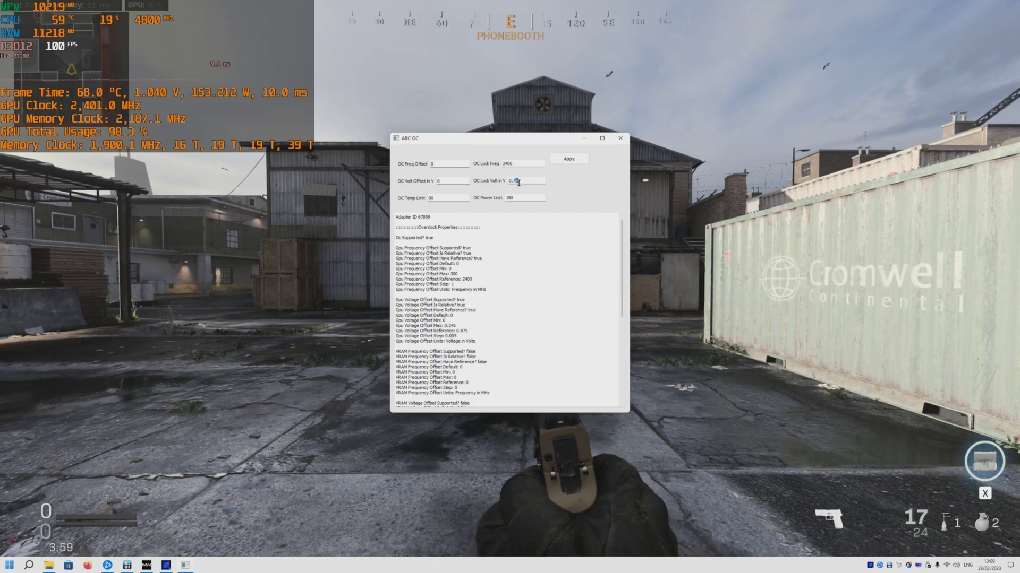
pyautogui.click(570, 159)
pyautogui.click(515, 288)
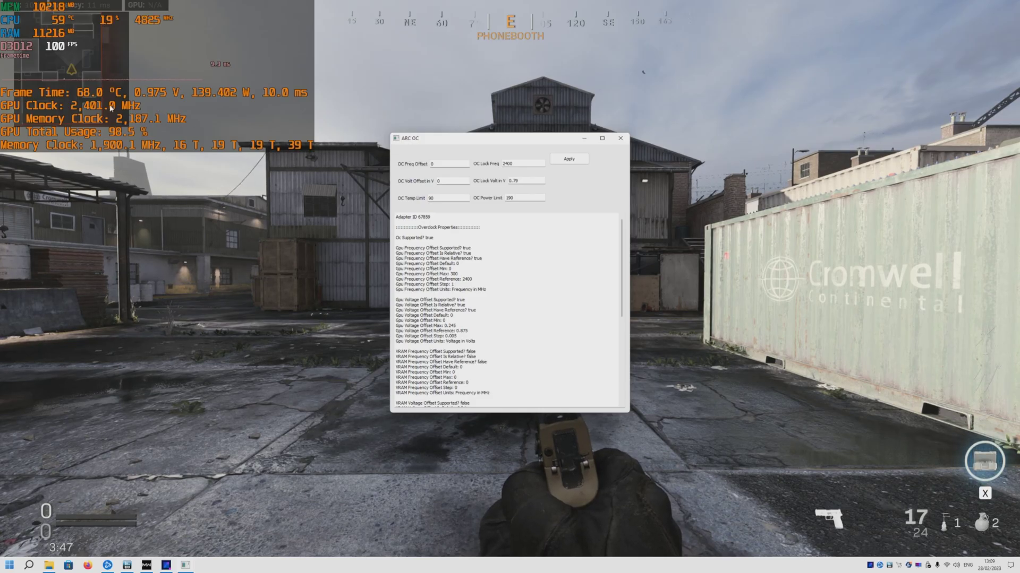
# - Return to the game and run a lap around the map, firing and reloading the pistol, to check stability, frame rate and power draw
pyautogui.press('w')
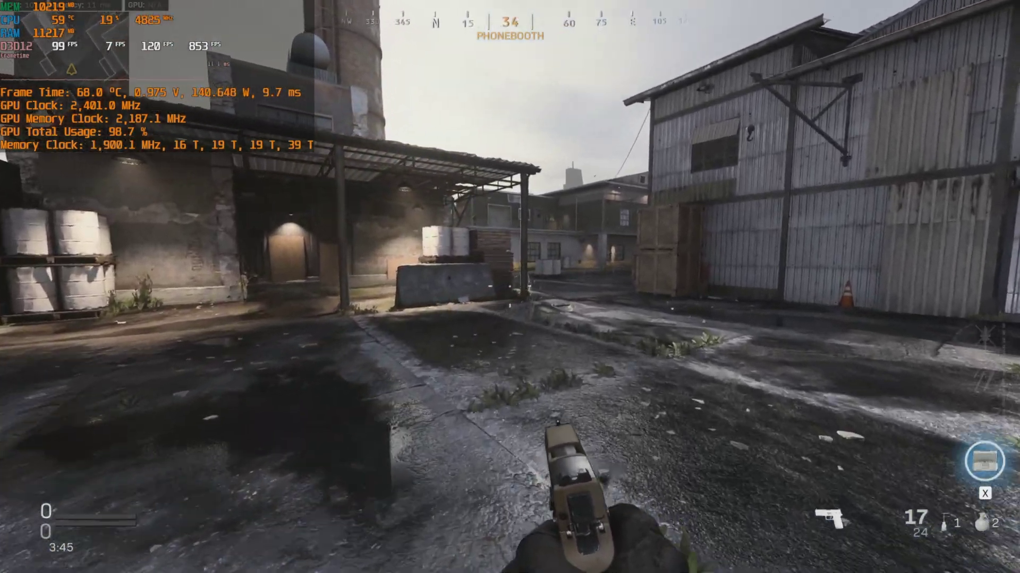
pyautogui.press('w')
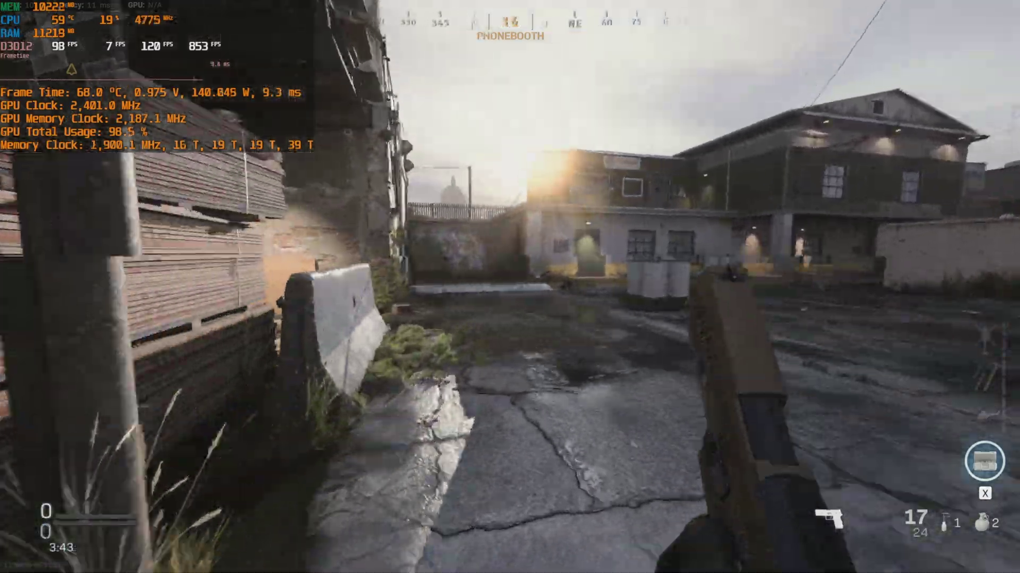
pyautogui.press('w')
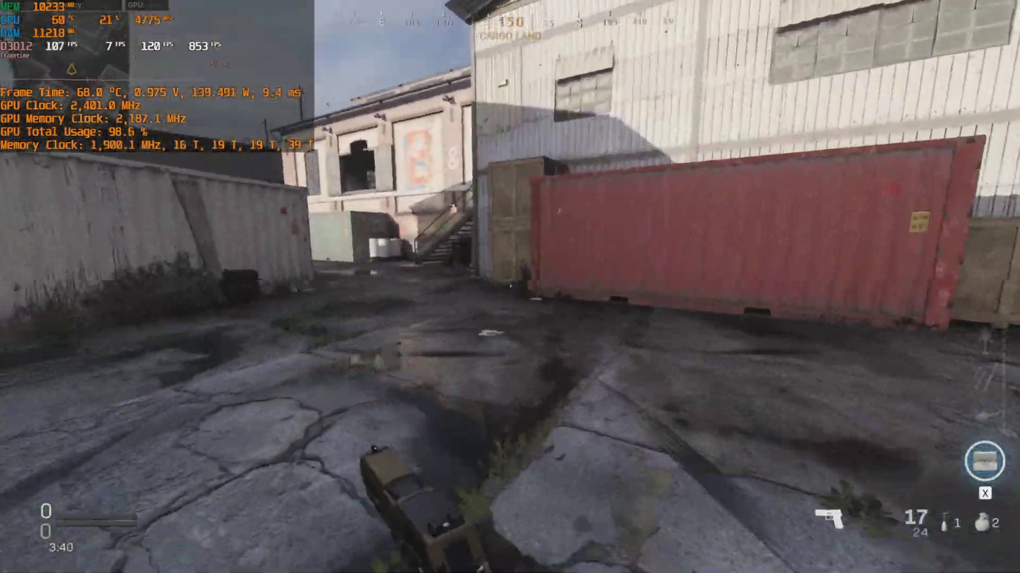
pyautogui.press('w')
pyautogui.click(510, 286)
pyautogui.click(510, 287)
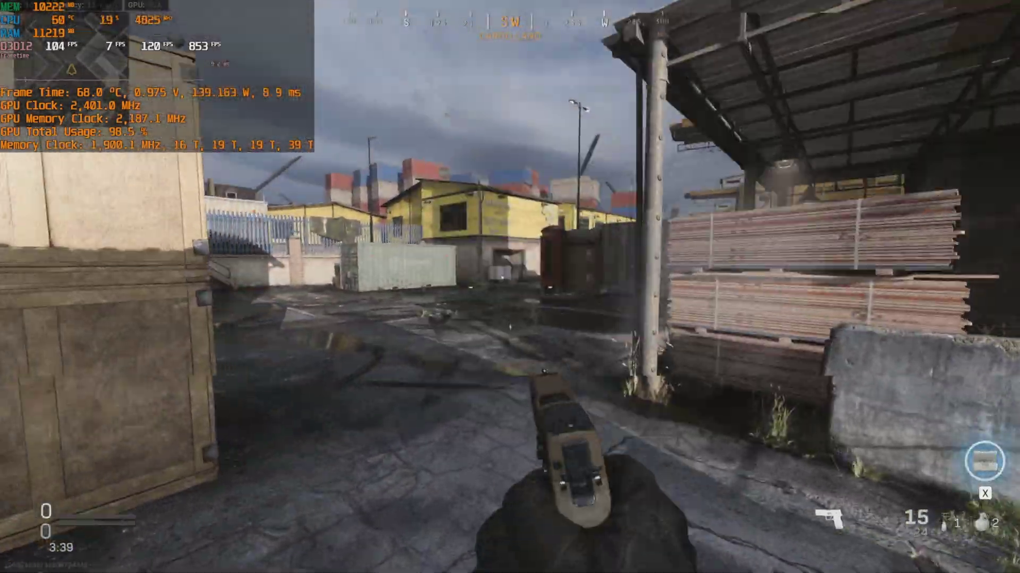
pyautogui.click(510, 287)
pyautogui.press('w')
pyautogui.press('r')
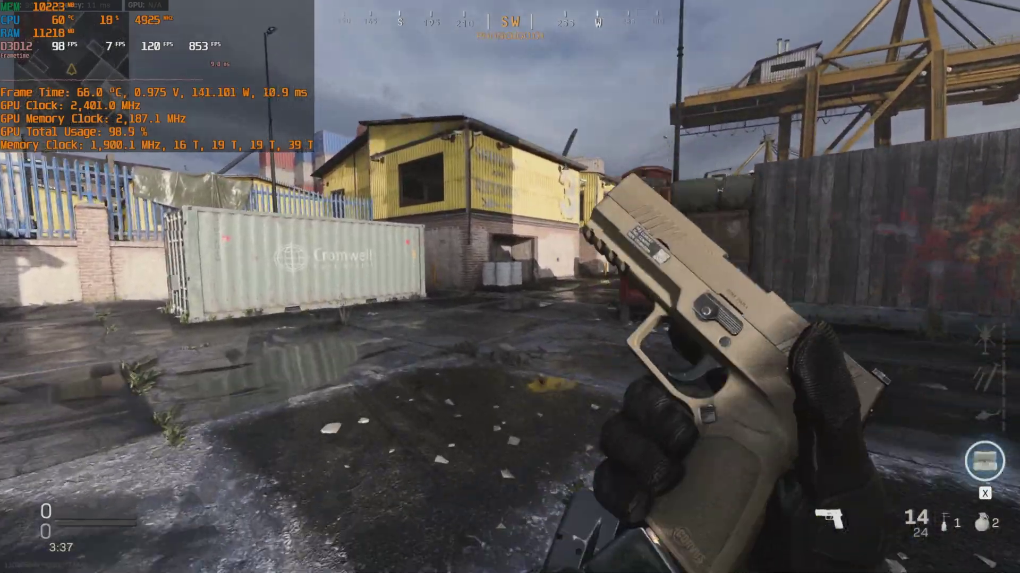
pyautogui.press('w')
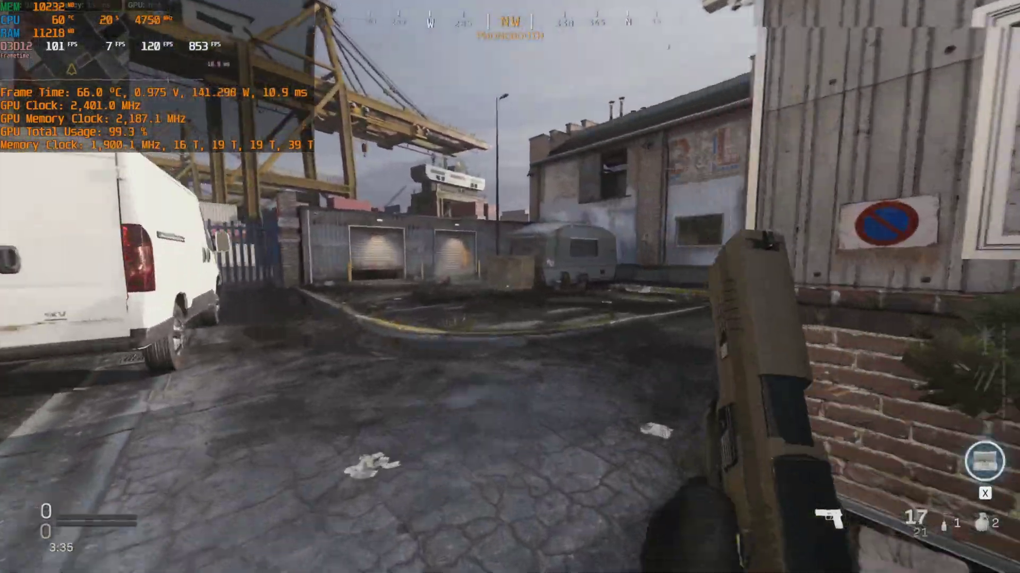
pyautogui.press('w')
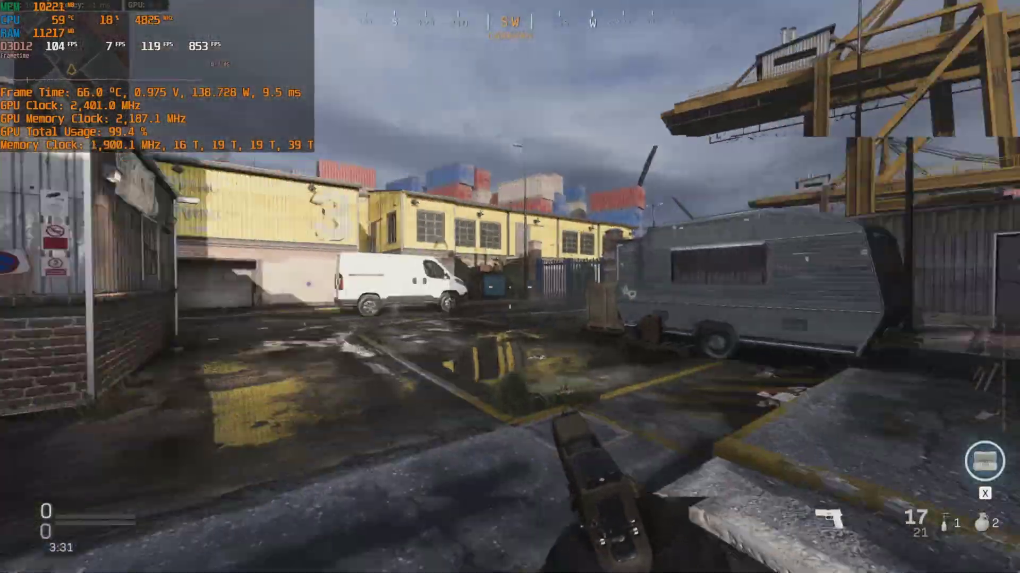
pyautogui.press('w')
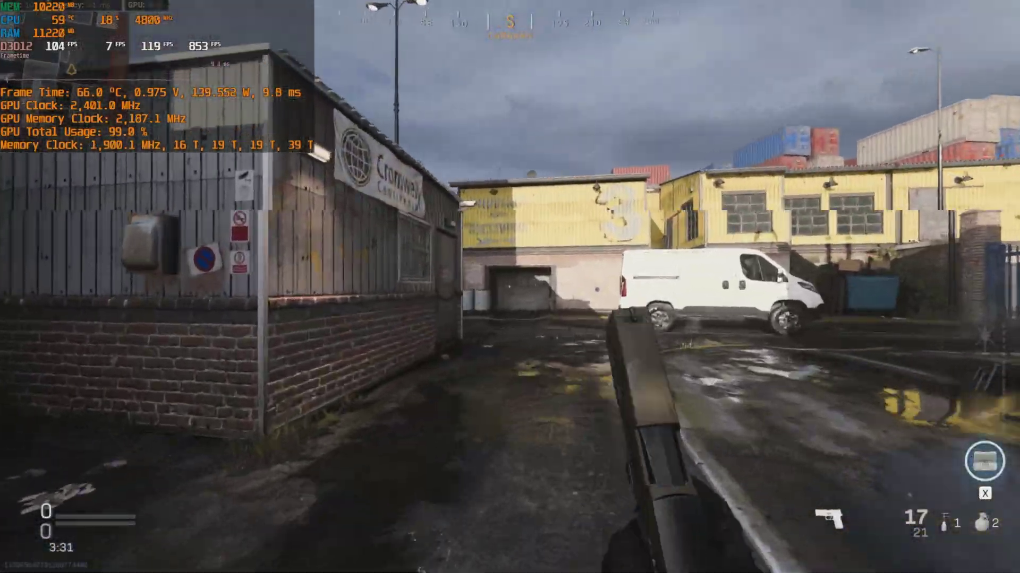
pyautogui.press('w')
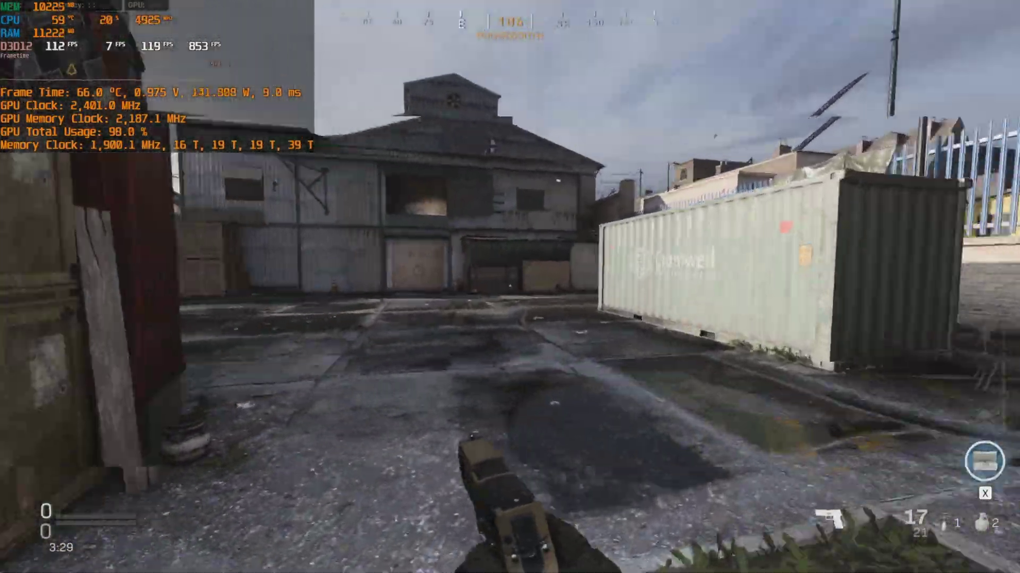
pyautogui.press('w')
pyautogui.press('s')
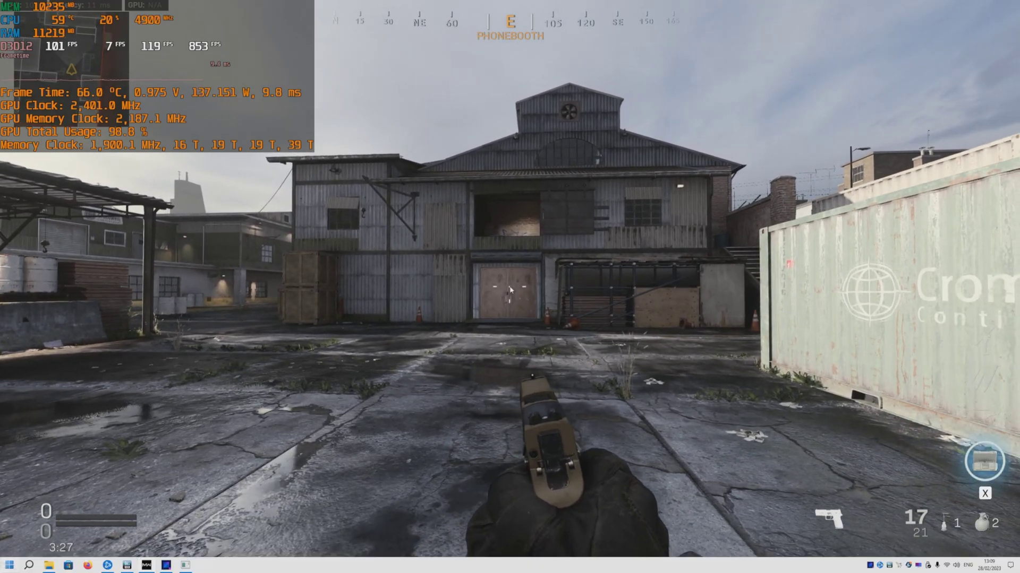
# - Bring the ARC OC window back over the game, set the OC lock voltage to 0.77 V and apply it
pyautogui.press('super')
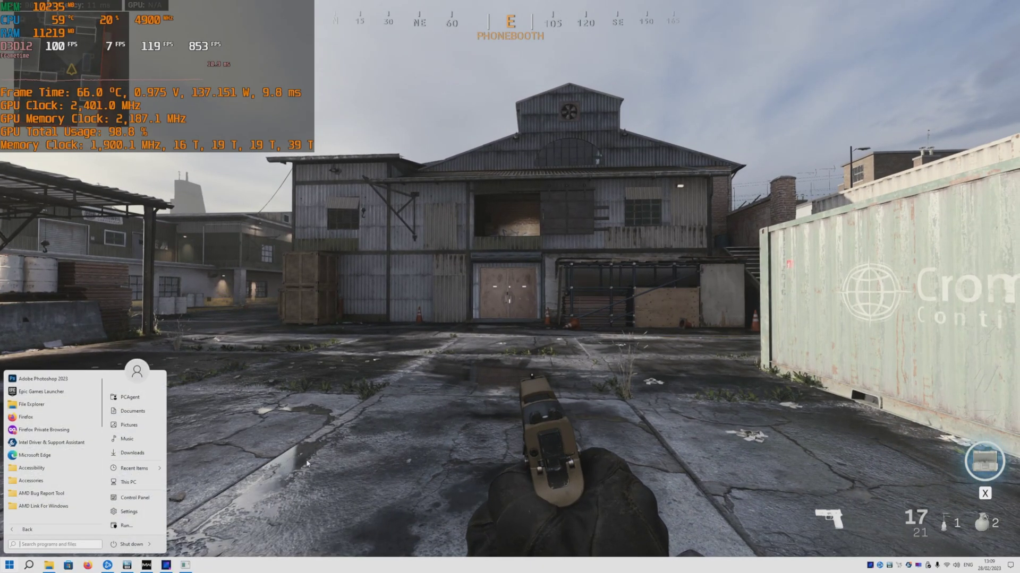
pyautogui.click(167, 565)
pyautogui.click(207, 541)
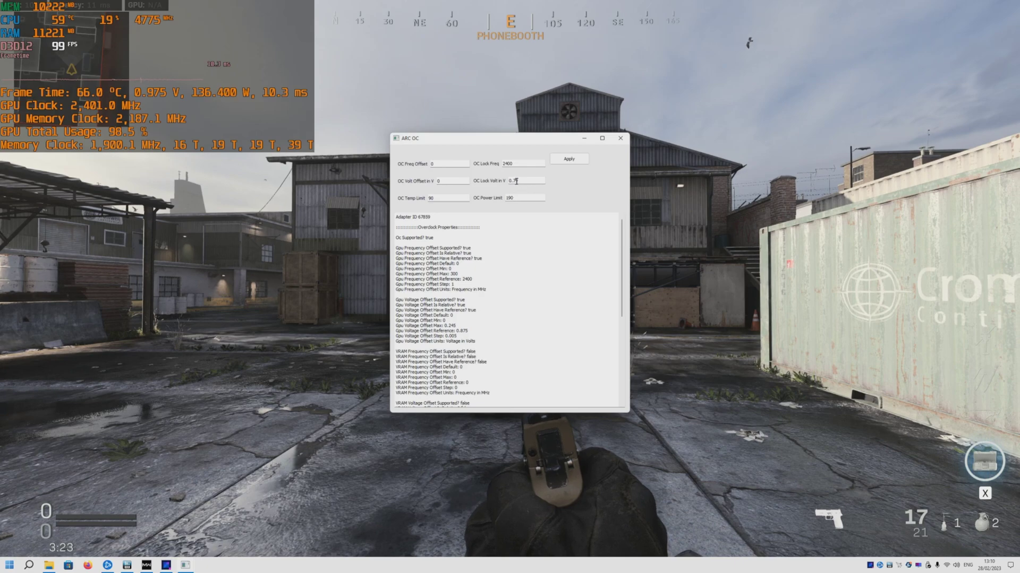
pyautogui.click(567, 161)
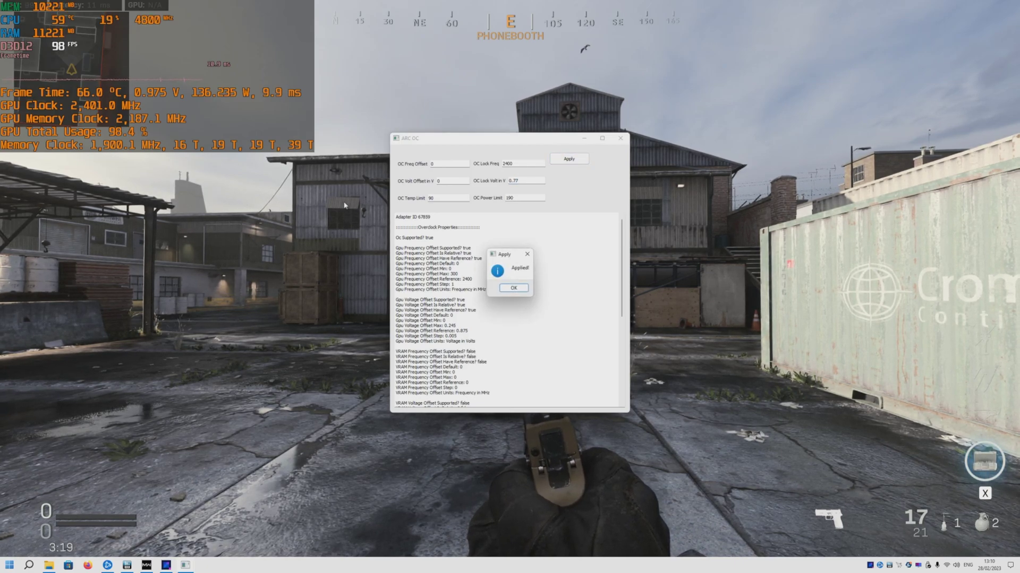
pyautogui.click(514, 288)
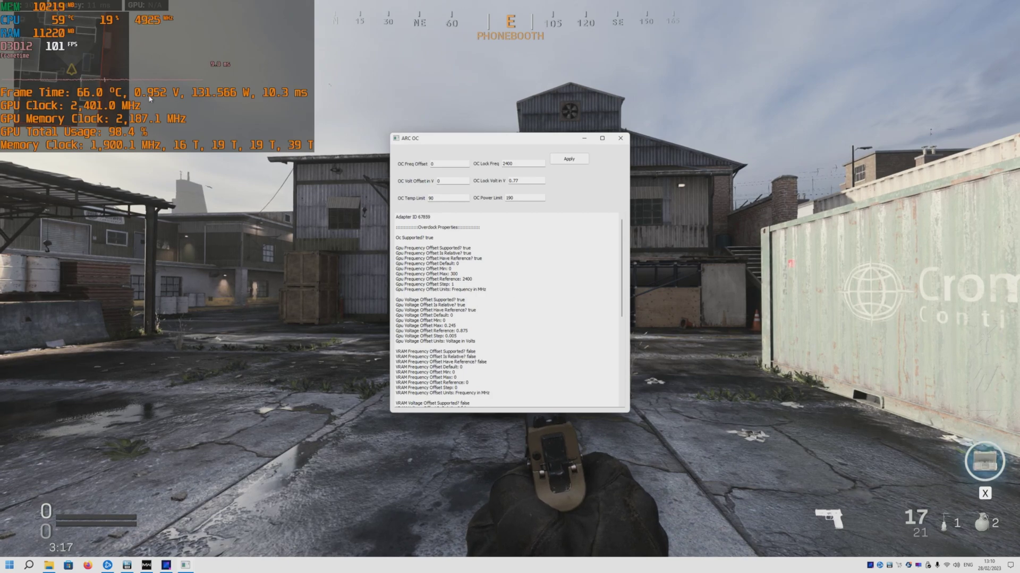
# - Reduce the OC power limit to 120 and apply it
pyautogui.doubleClick(513, 198)
pyautogui.write('12')
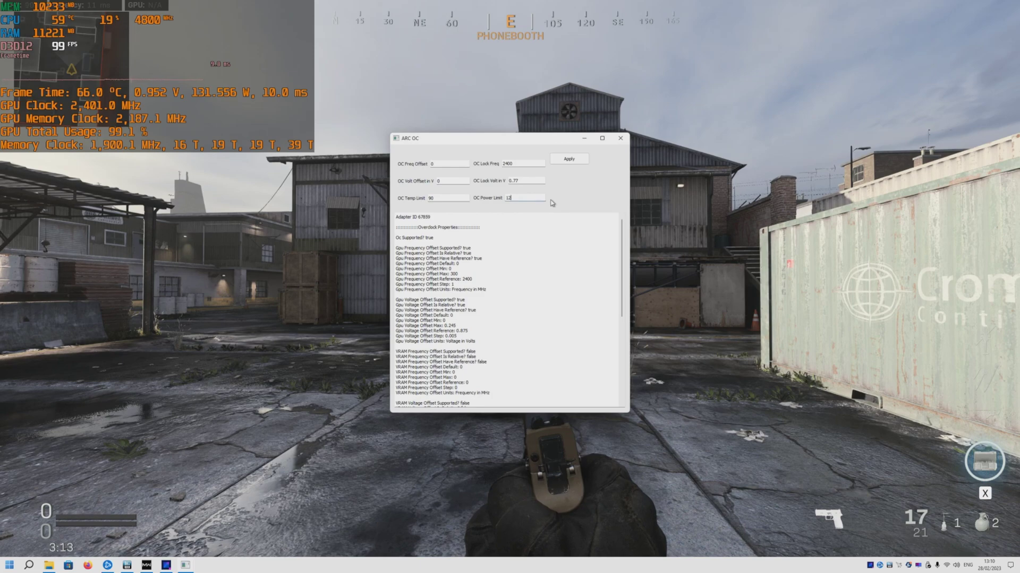
pyautogui.write('0')
pyautogui.click(569, 159)
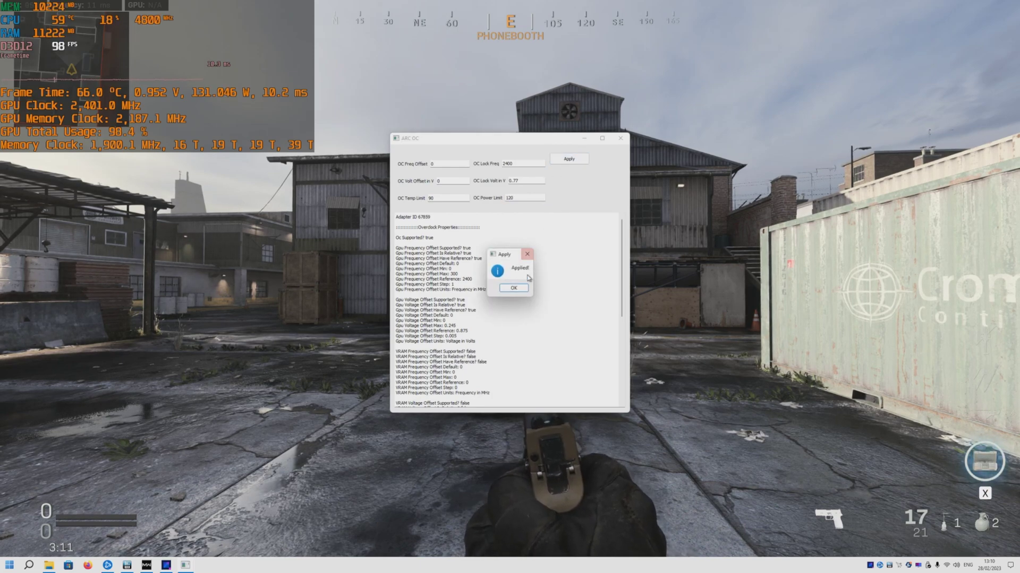
pyautogui.click(519, 289)
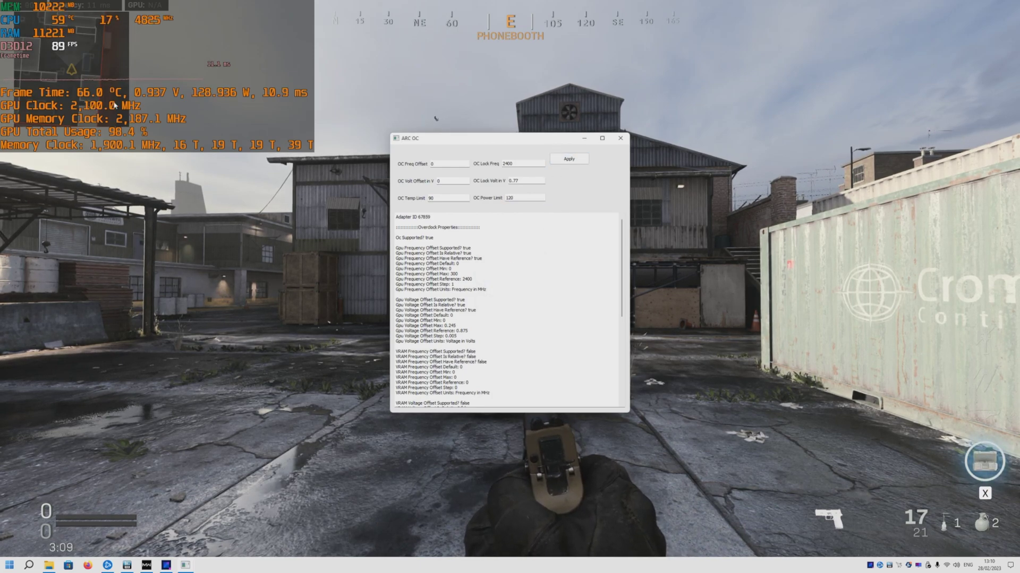
# - Raise the OC power limit to 130 and apply it
pyautogui.doubleClick(521, 197)
pyautogui.write('13')
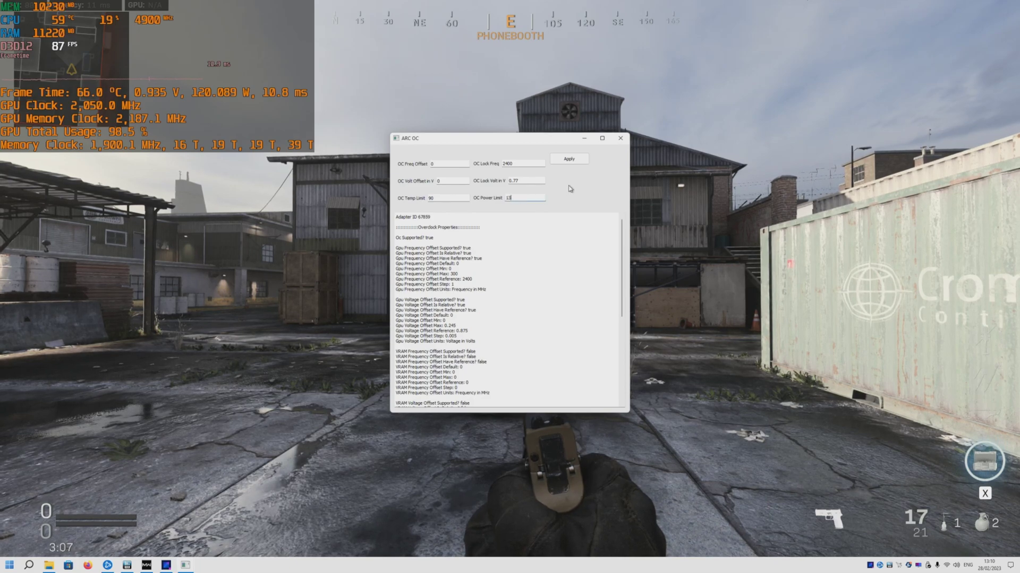
pyautogui.write('0')
pyautogui.click(568, 159)
pyautogui.click(519, 289)
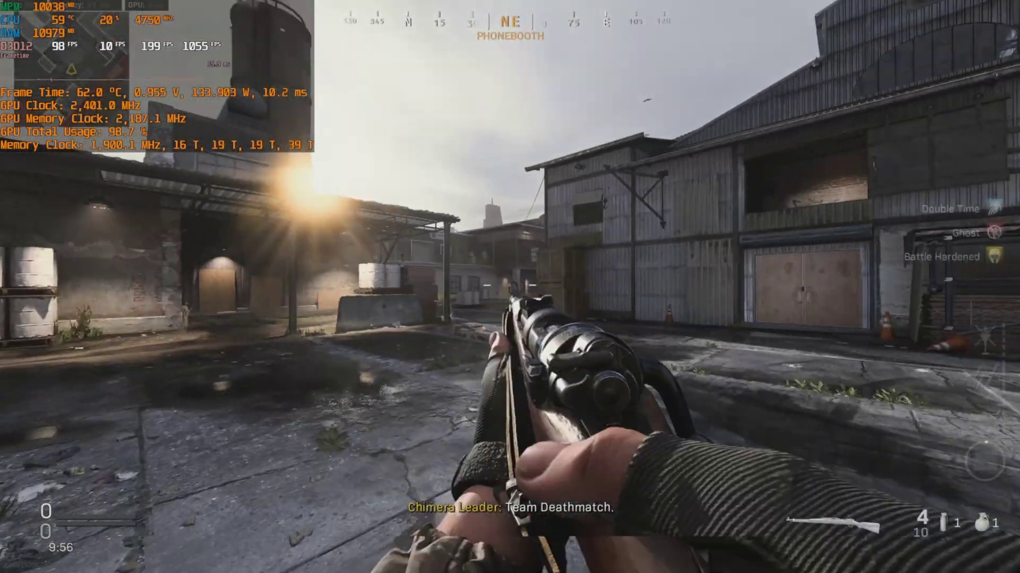
# - Sprint through the yard in a new match, firing and reloading the rifle, while monitoring GPU clock, voltage and power
pyautogui.press('w')
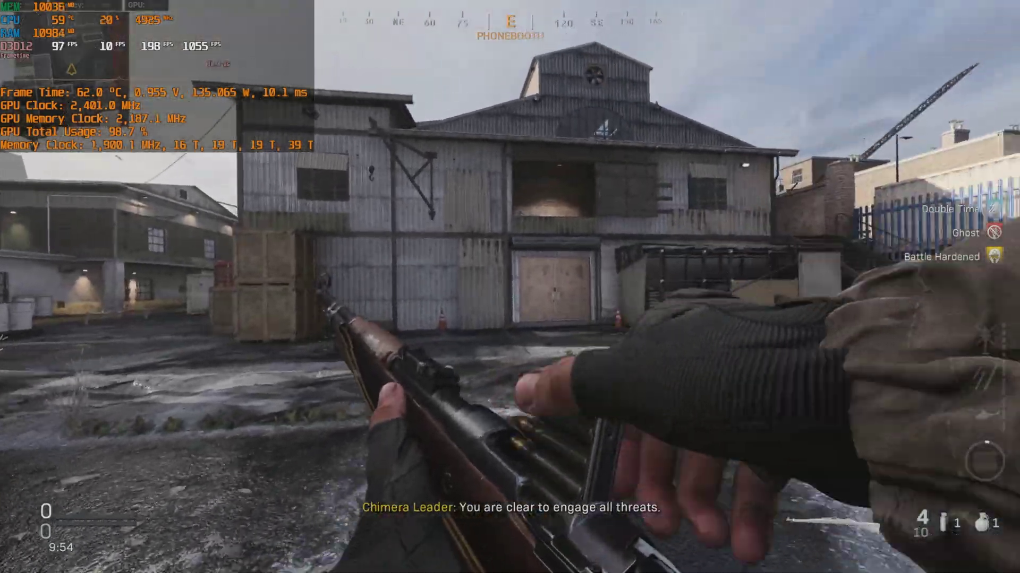
pyautogui.press('shift')
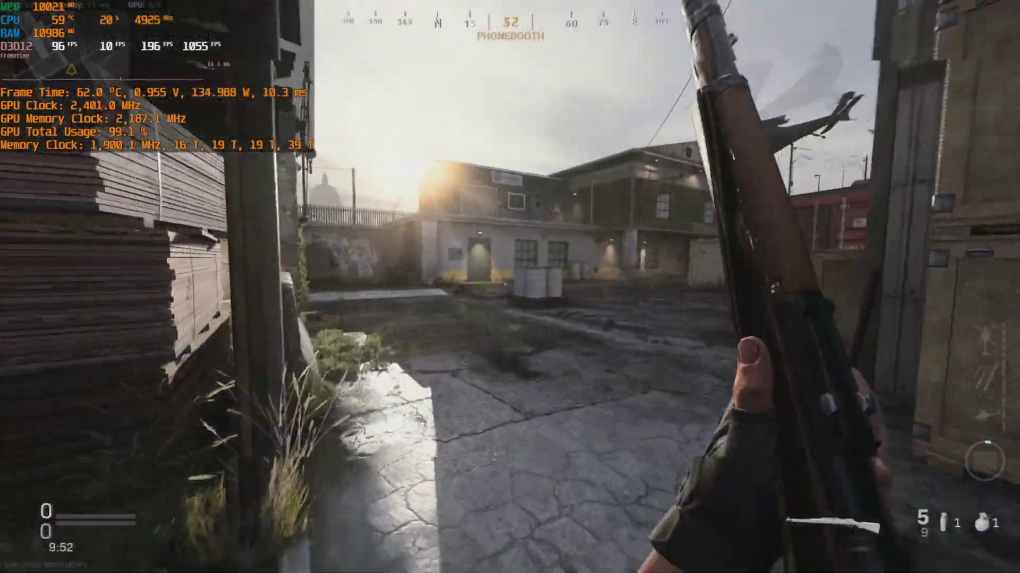
pyautogui.press('w')
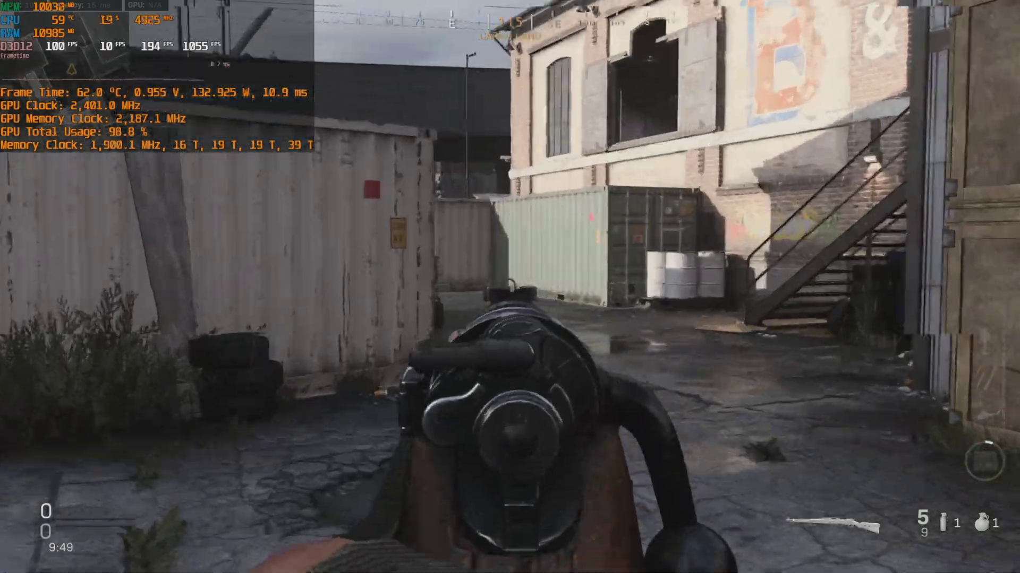
pyautogui.click(511, 287)
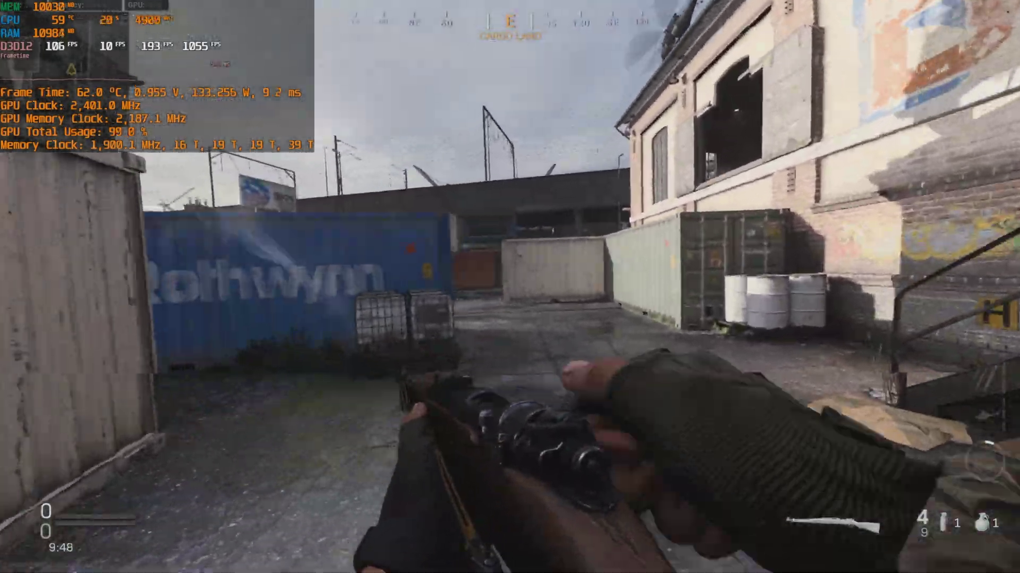
pyautogui.press('r')
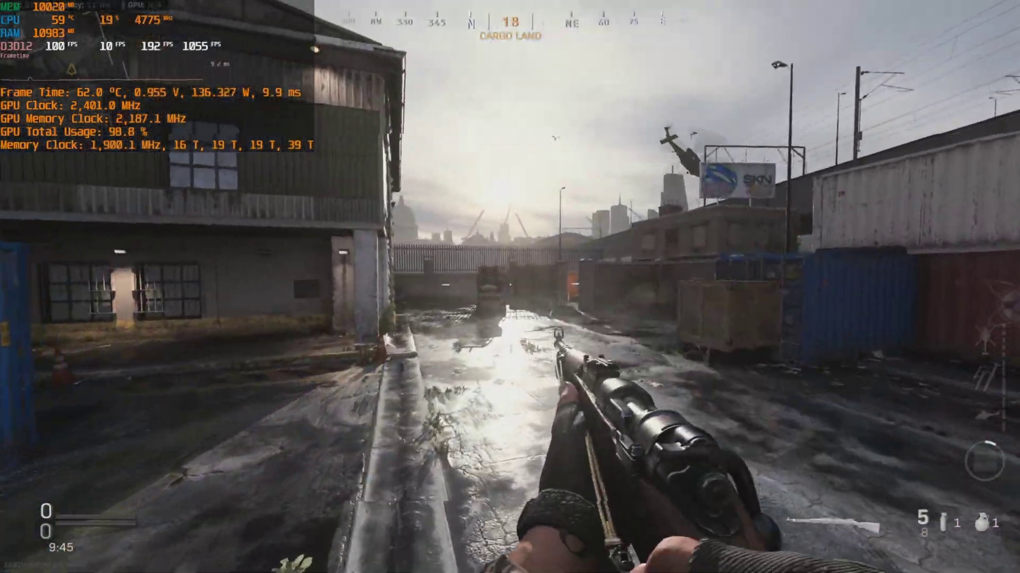
pyautogui.click(510, 287)
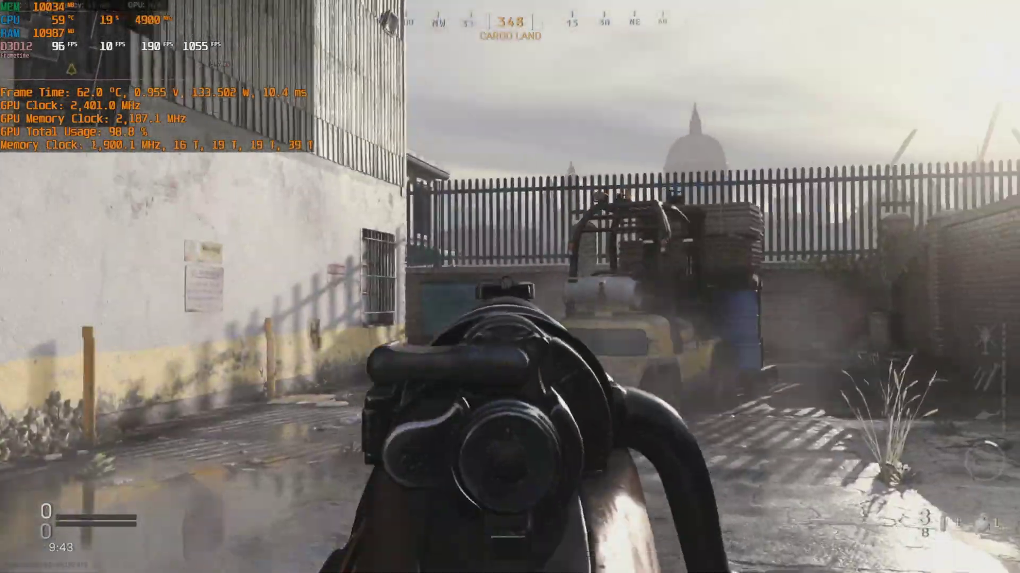
pyautogui.click(511, 287)
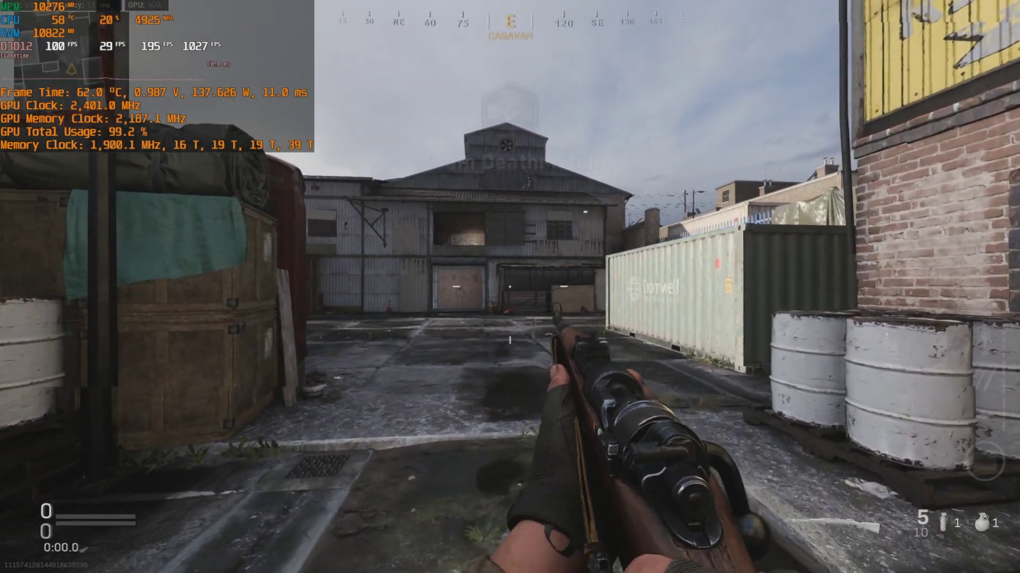
# - Play the opening of another Team Deathmatch round, firing the rifle and the 1911 pistol, to check GPU behaviour under load
pyautogui.press('w')
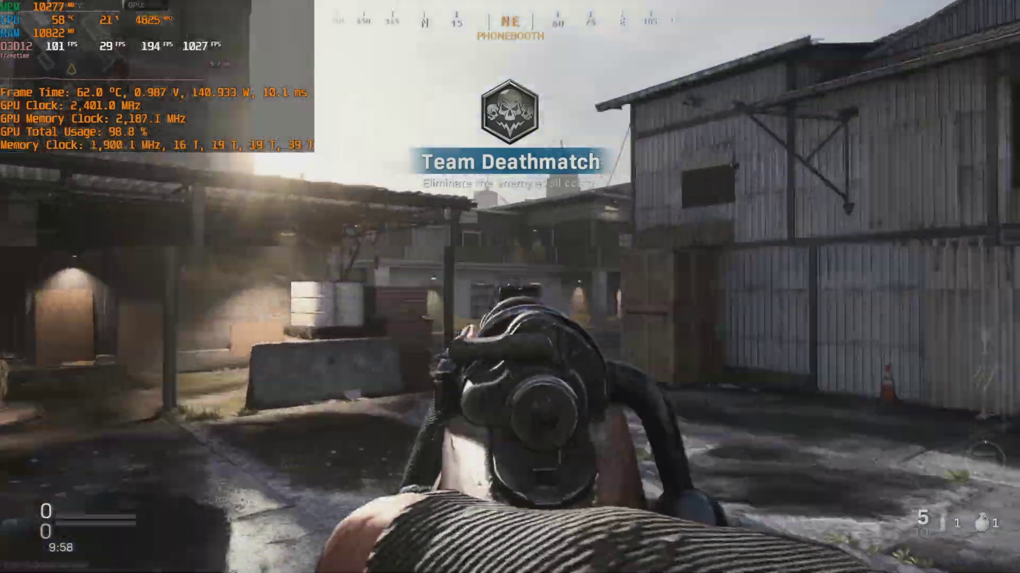
pyautogui.click(510, 286)
pyautogui.press('w')
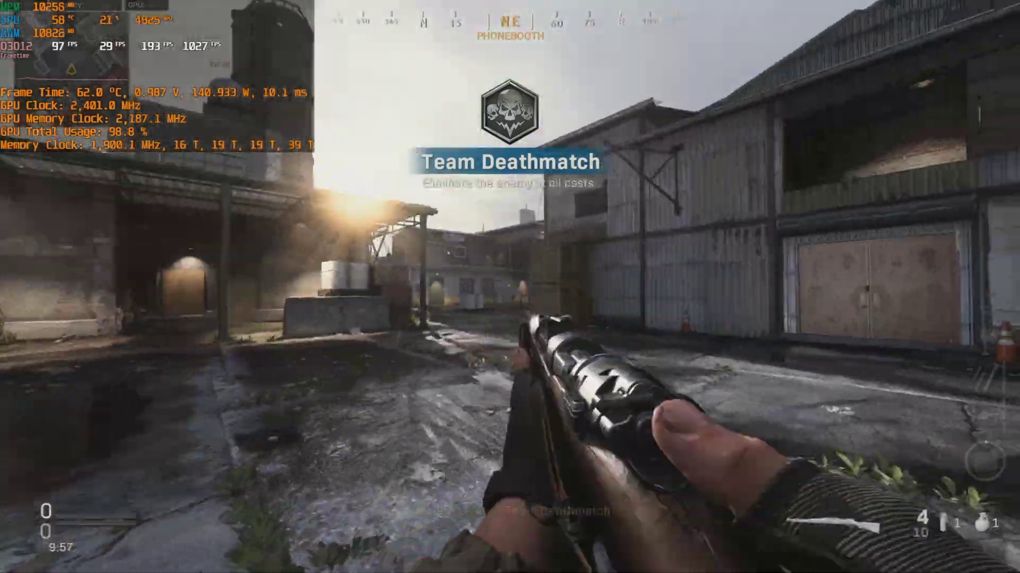
pyautogui.press('w')
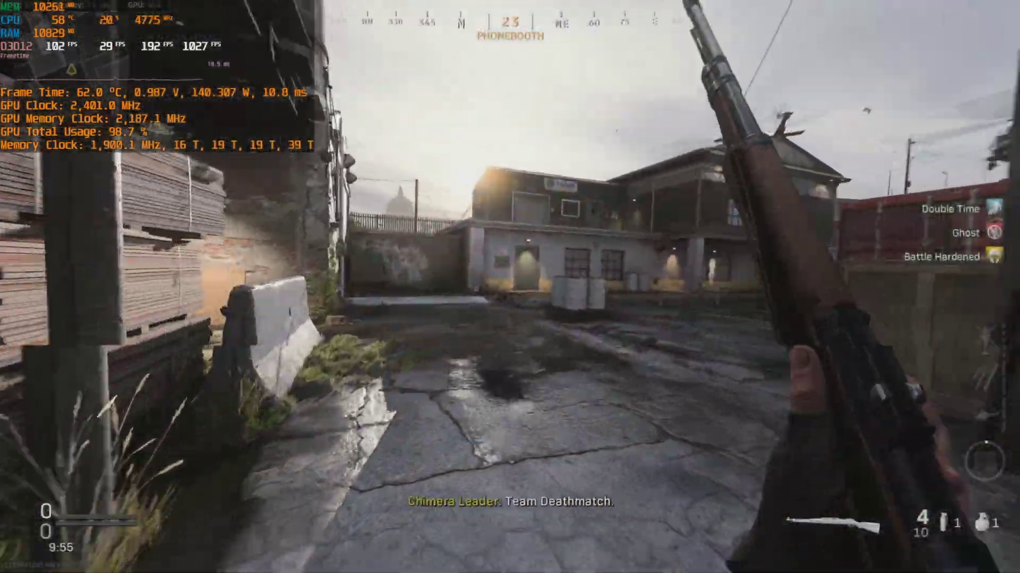
pyautogui.press('2')
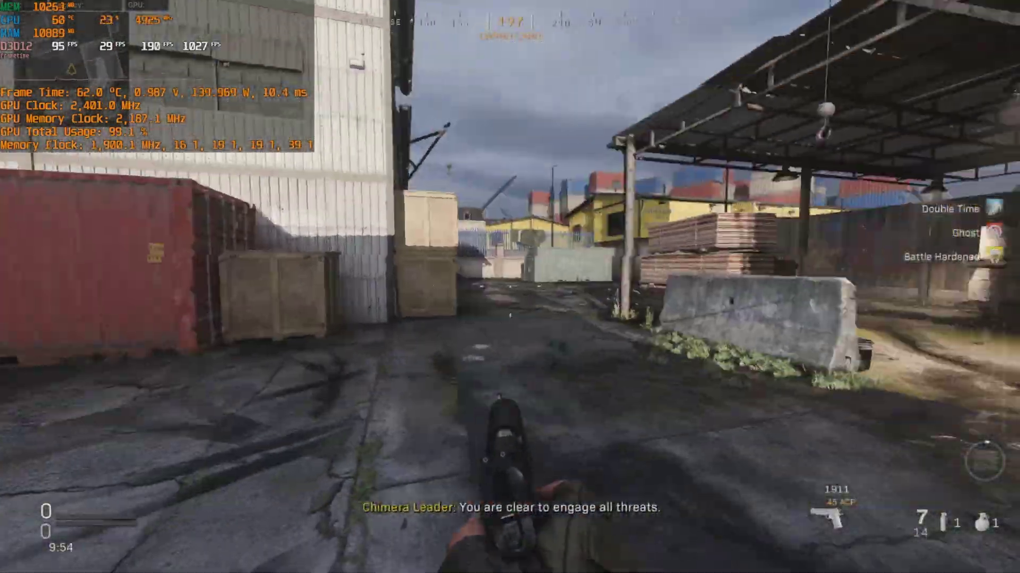
pyautogui.press('s')
pyautogui.click(510, 287)
pyautogui.click(510, 287)
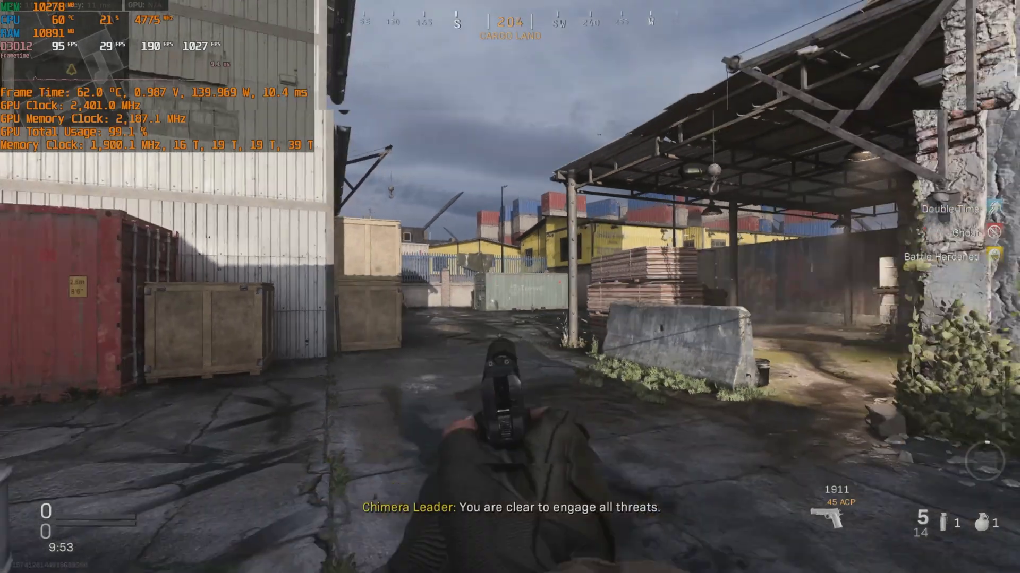
# - Fire the 1911 pistol across the yard while monitoring GPU clock, voltage and power at 2400 MHz
pyautogui.click(510, 287)
pyautogui.click(510, 287)
pyautogui.click(509, 287)
pyautogui.click(510, 287)
# - Switch to ARC OC, set the locked frequency to 2200, the locked voltage to 0.75 and the power limit to 190, and apply
pyautogui.hotkey('alt', 'Tab')
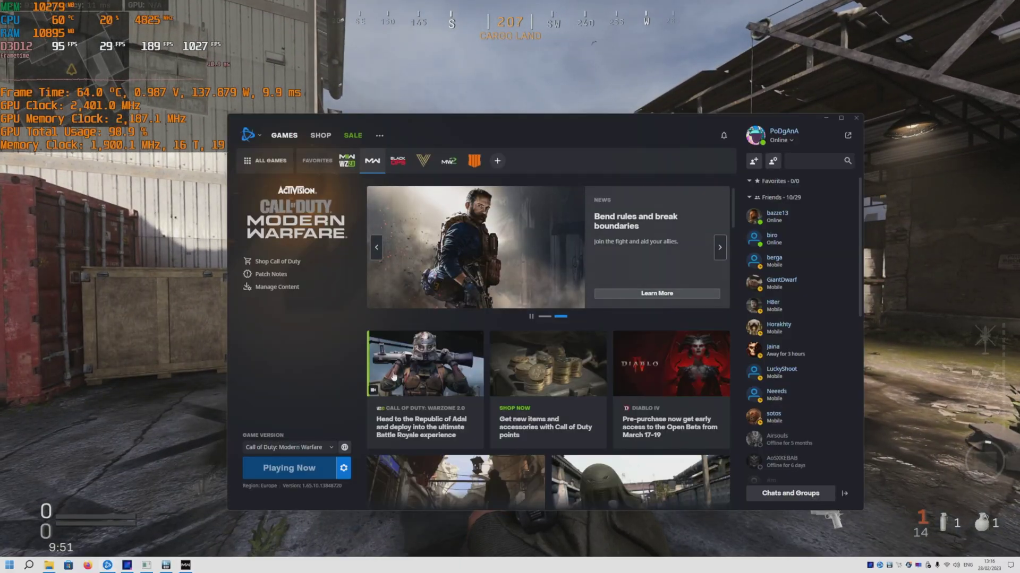
pyautogui.moveTo(148, 566)
pyautogui.hotkey('alt', 'Tab')
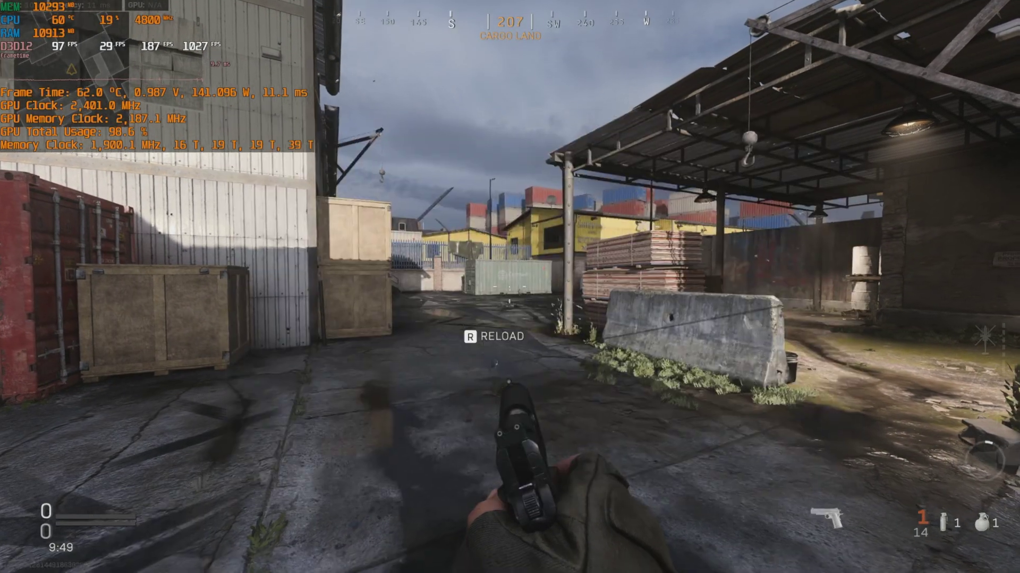
pyautogui.press('super')
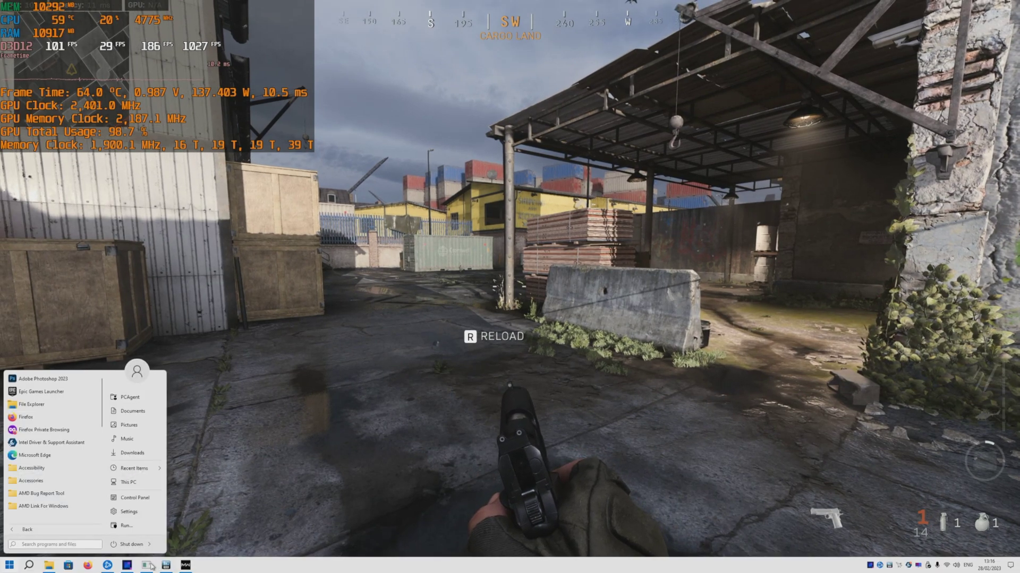
pyautogui.click(152, 567)
pyautogui.click(172, 526)
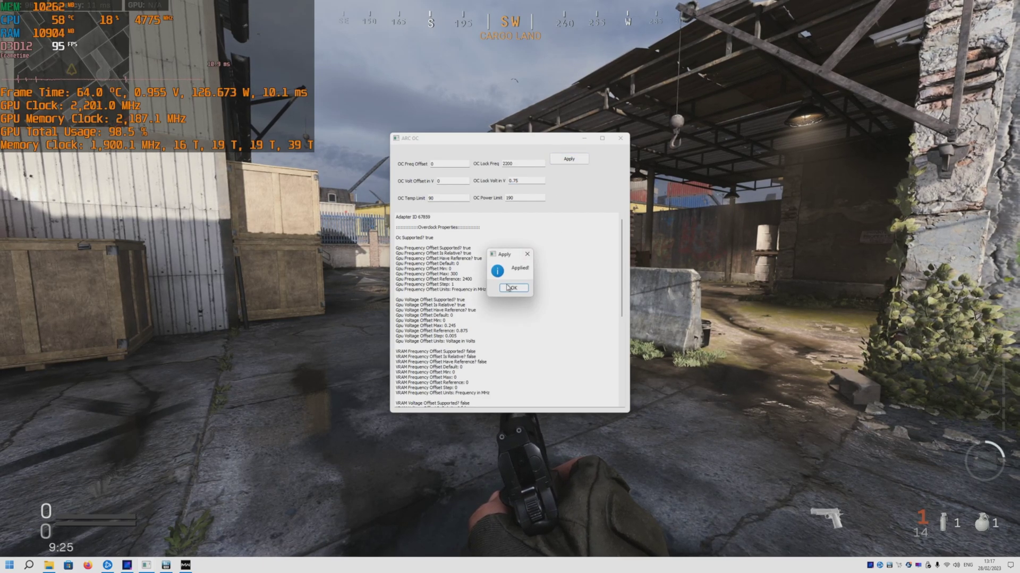
pyautogui.click(508, 287)
# - Return to the match and sprint across the yard to the phone box, watching frame rate and power at 2200 MHz
pyautogui.hotkey('alt', 'Tab')
pyautogui.press('w')
pyautogui.press('q')
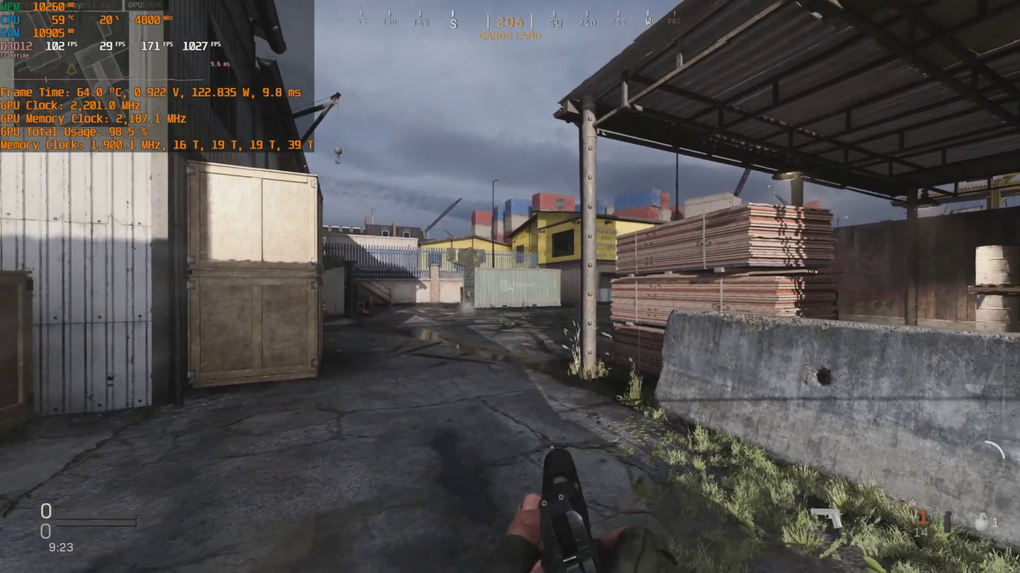
pyautogui.press('w')
pyautogui.press('shift')
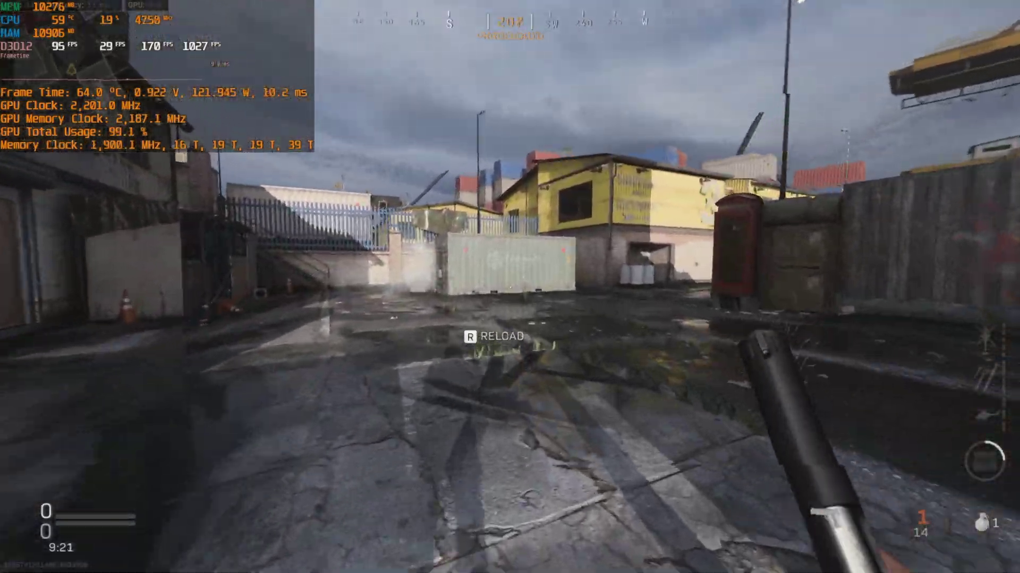
pyautogui.press('w')
pyautogui.click(510, 286)
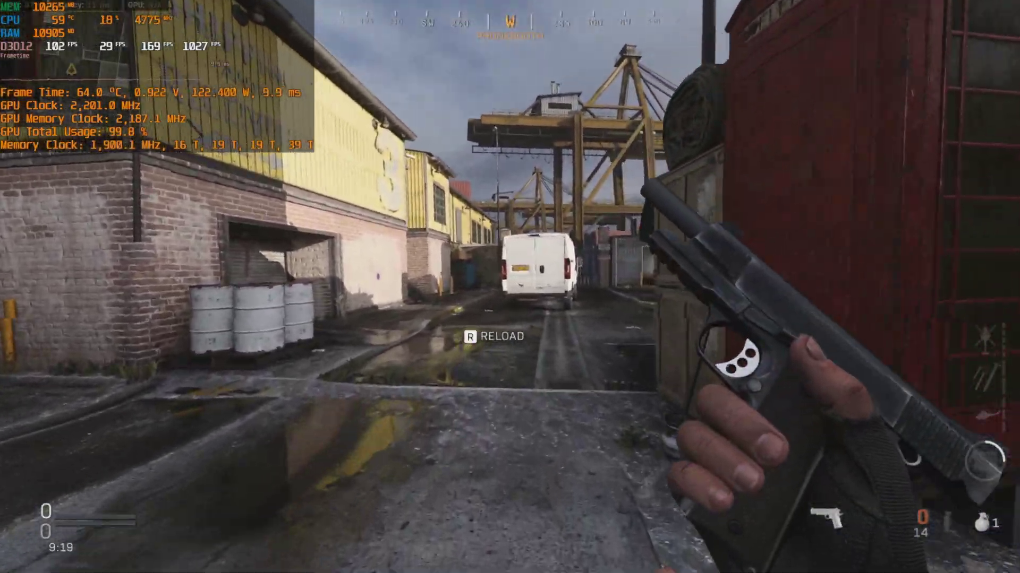
# - Aim and fire the pistol near the caravan and reload it to check stability under load
pyautogui.press('w')
pyautogui.rightClick(510, 287)
pyautogui.click(510, 286)
pyautogui.click(511, 287)
pyautogui.click(510, 287)
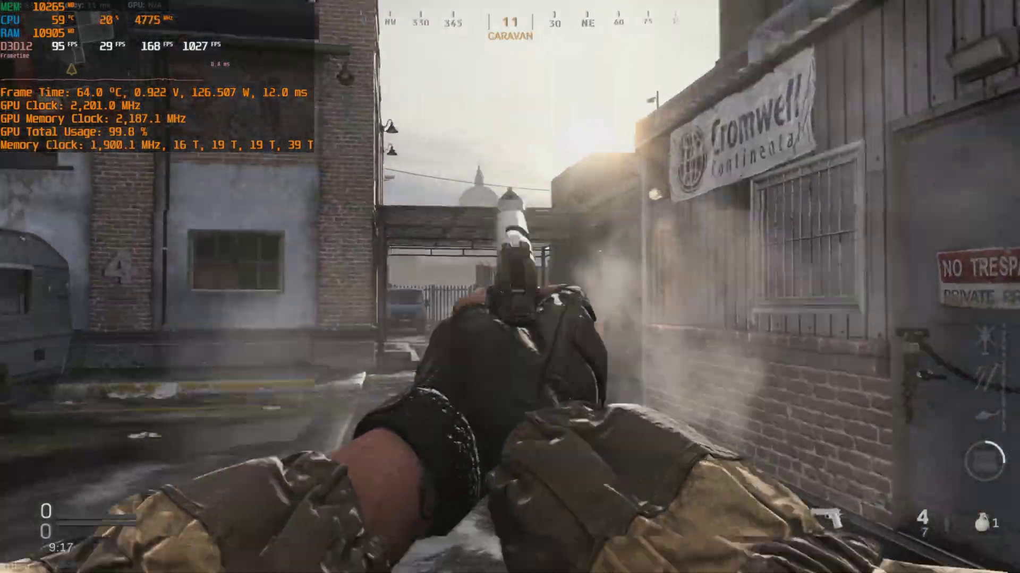
pyautogui.press('w')
pyautogui.press('r')
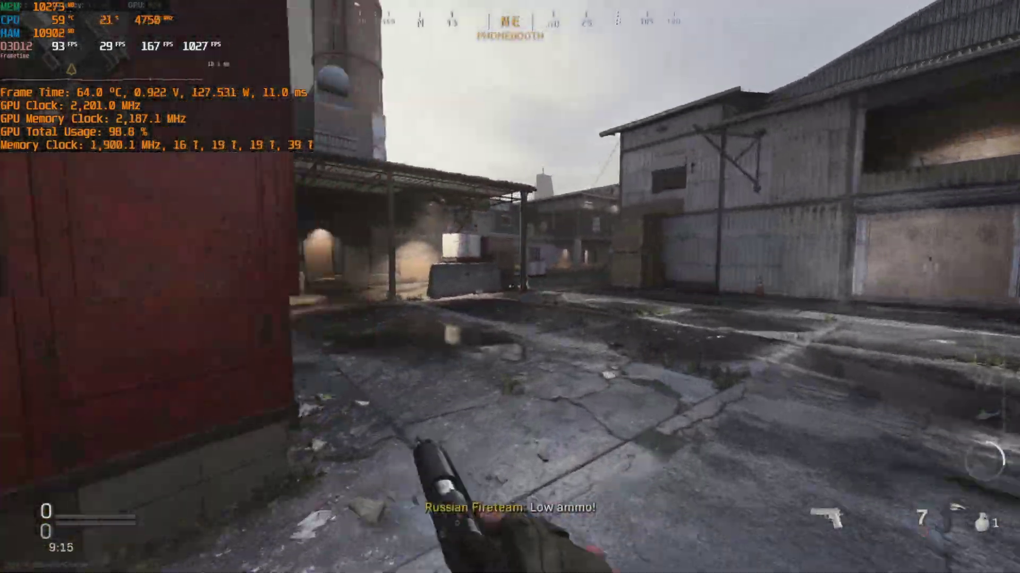
# - Empty the pistol near the phone box, then switch to the Kar98k and fire it beside the stacked crates
pyautogui.click(510, 288)
pyautogui.click(510, 286)
pyautogui.click(510, 287)
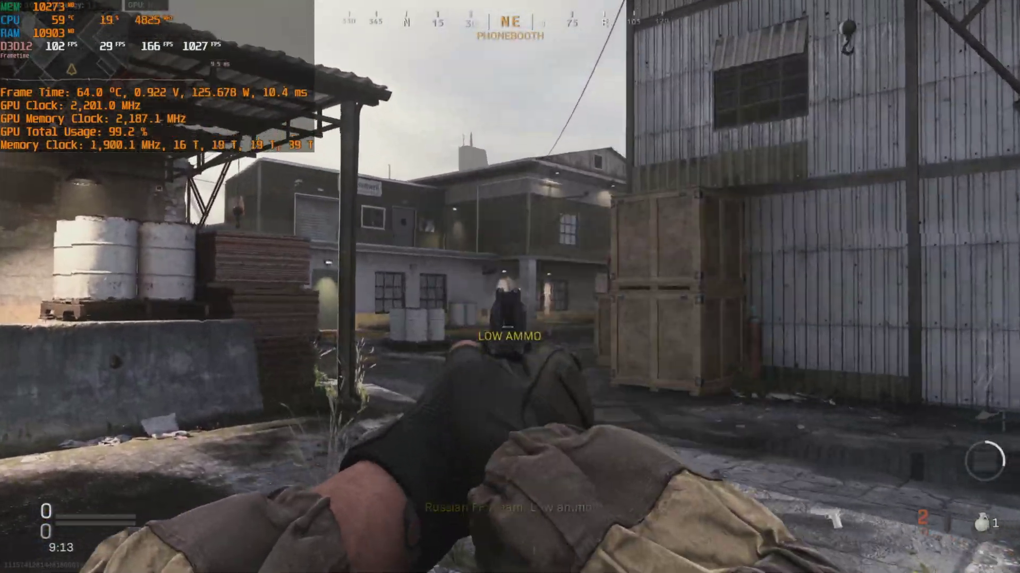
pyautogui.click(510, 287)
pyautogui.click(510, 287)
pyautogui.press('w')
pyautogui.press('1')
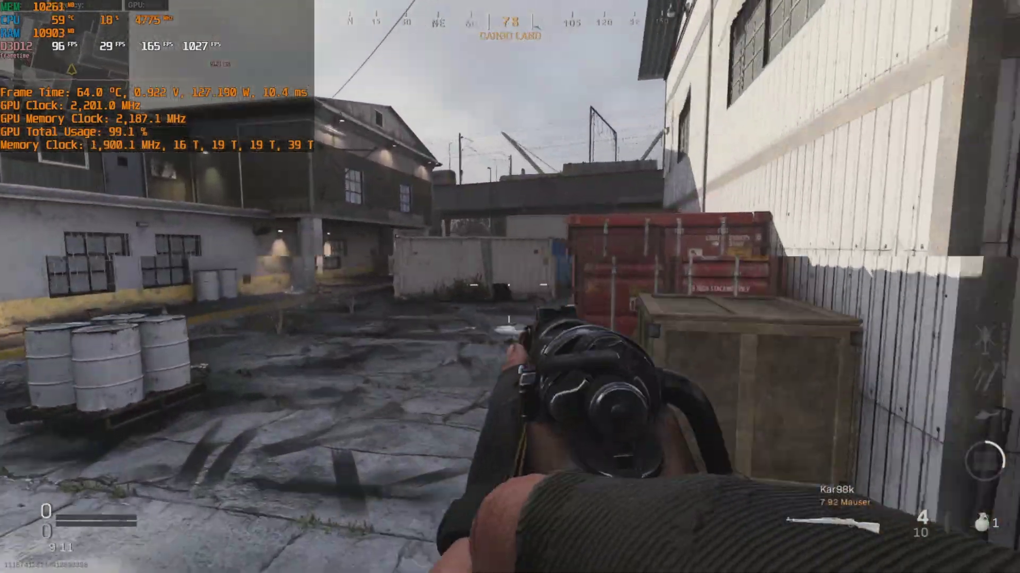
pyautogui.click(509, 287)
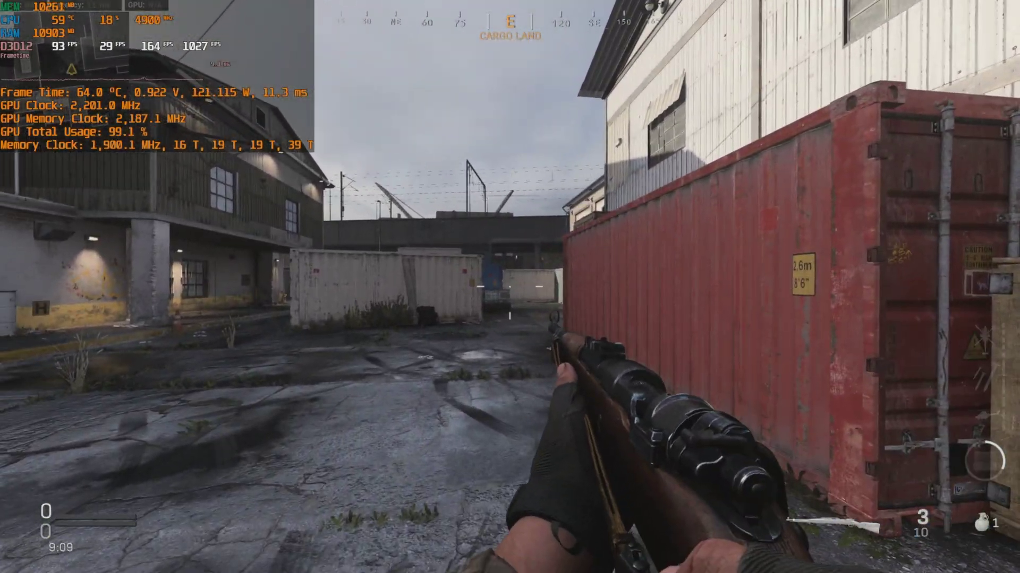
# - Sprint past the shipping containers, fire the Kar98k toward the parked trailer and reload while monitoring GPU readings
pyautogui.press('w')
pyautogui.press('shift')
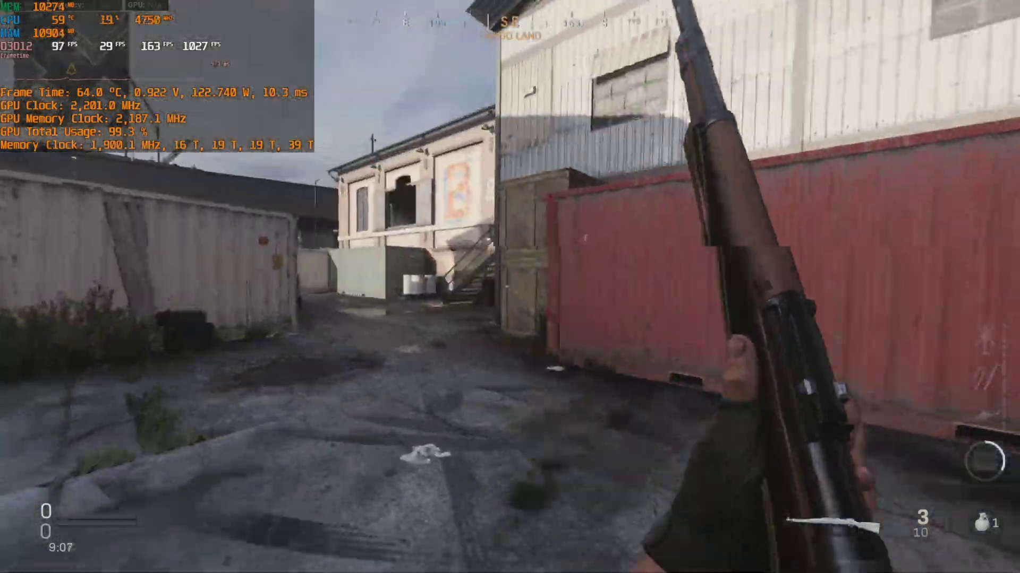
pyautogui.press('w')
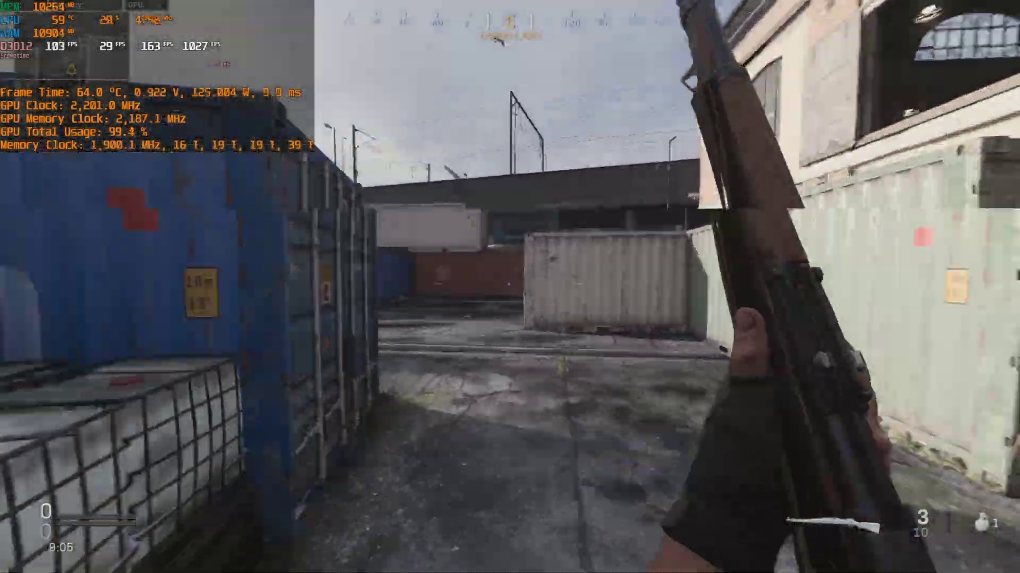
pyautogui.rightClick(510, 287)
pyautogui.click(511, 287)
pyautogui.press('w')
pyautogui.rightClick(511, 287)
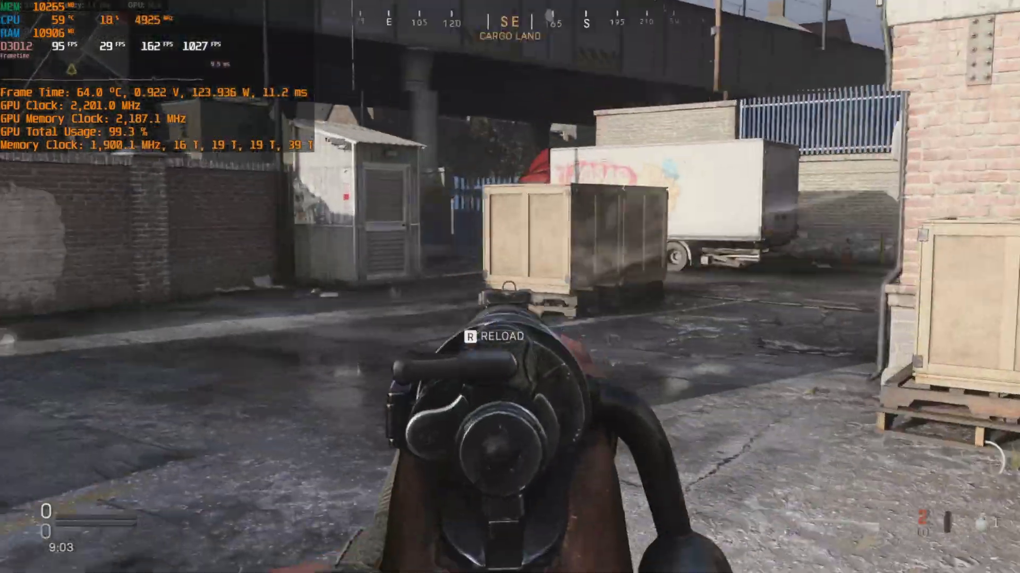
pyautogui.click(509, 287)
pyautogui.press('r')
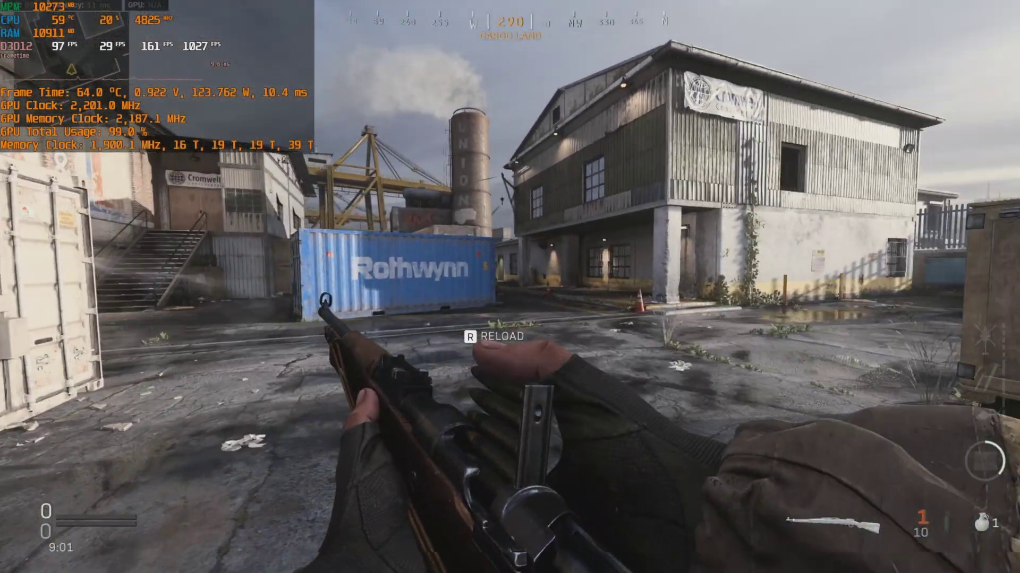
# - Lower the locked frequency to 2100 and the locked voltage to 0.7 in ARC OC, apply, and return to the match
pyautogui.press('super')
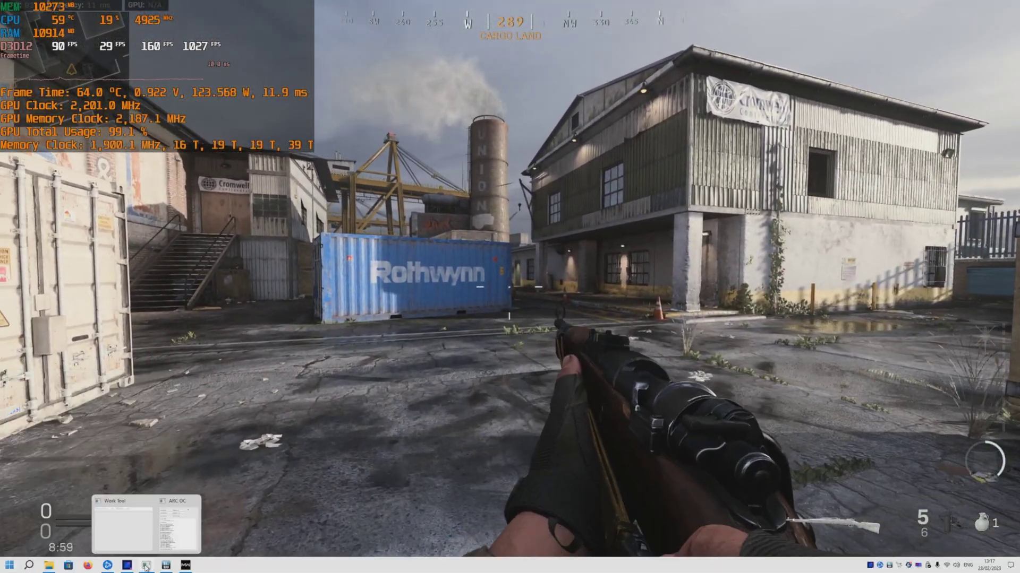
pyautogui.click(146, 566)
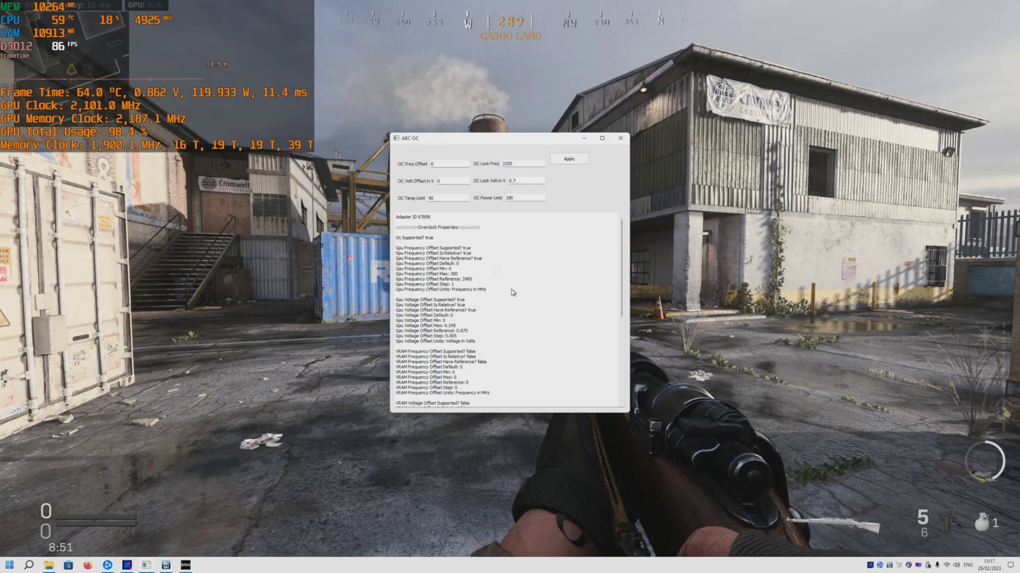
pyautogui.hotkey('alt', 'Tab')
# - Run from the blue Rothwynn container to the phone box, monitoring frame rate, voltage and power at 2100 MHz
pyautogui.press('w')
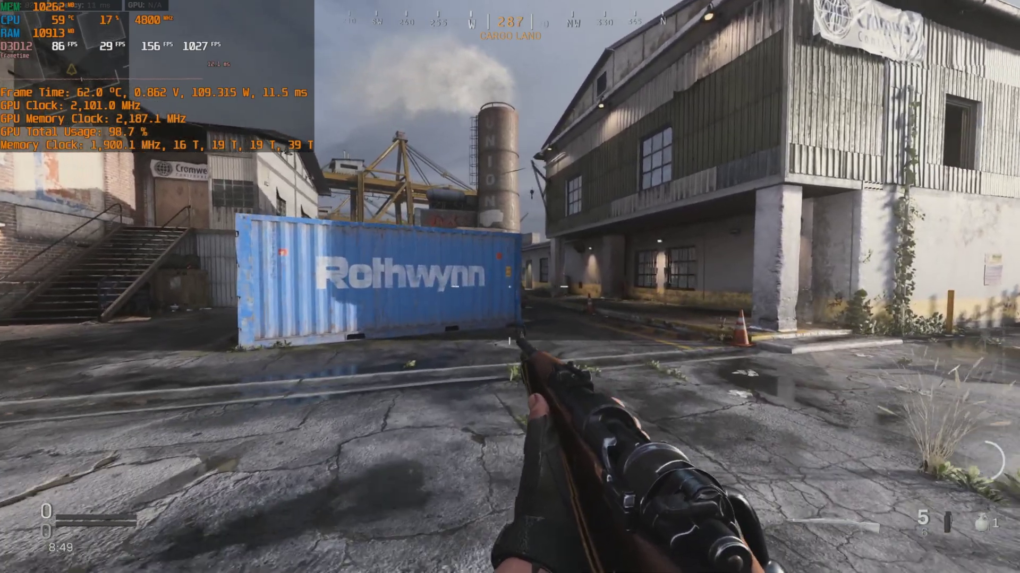
pyautogui.press('w')
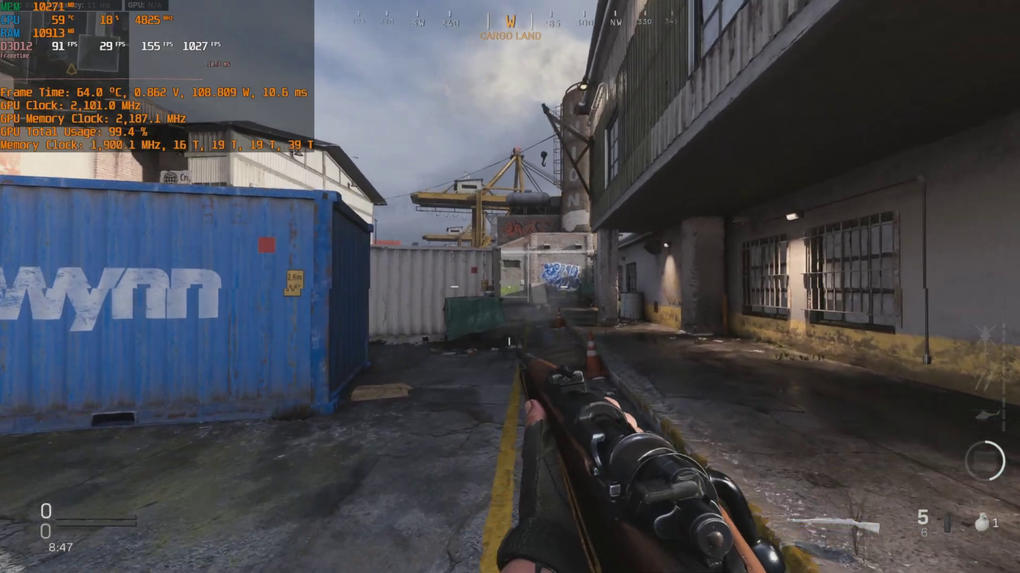
pyautogui.press('w')
pyautogui.press('shift')
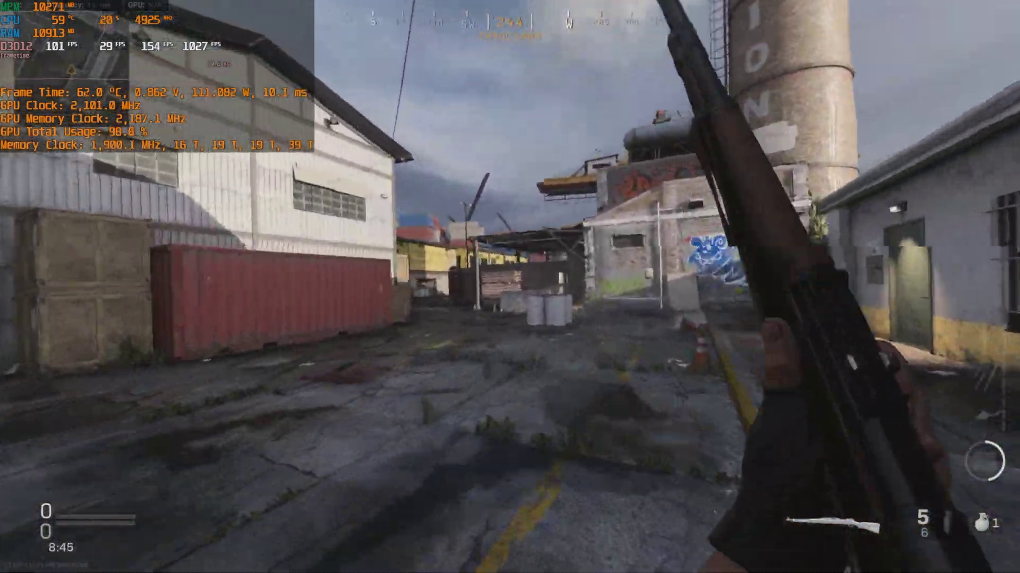
pyautogui.press('w')
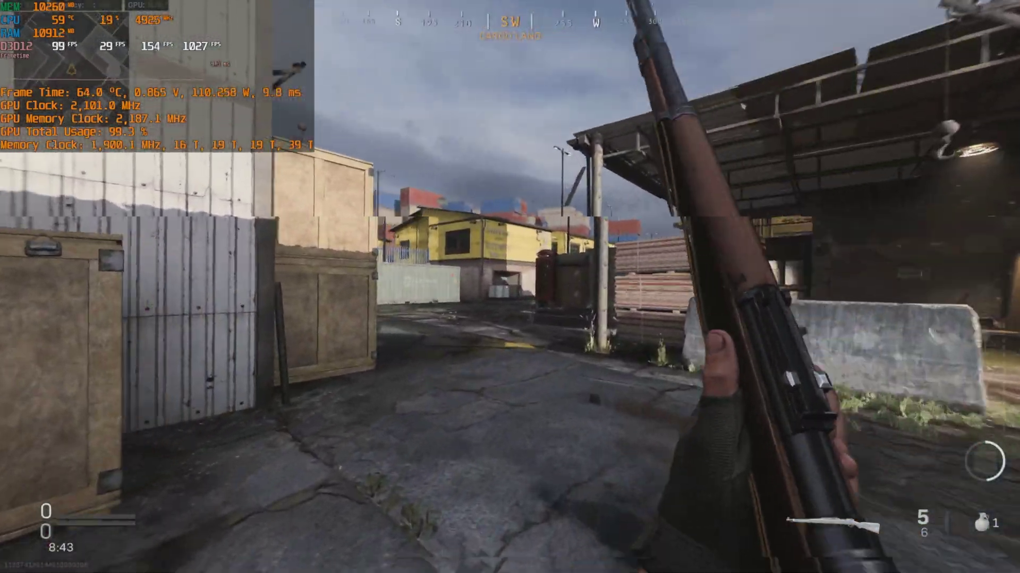
pyautogui.press('w')
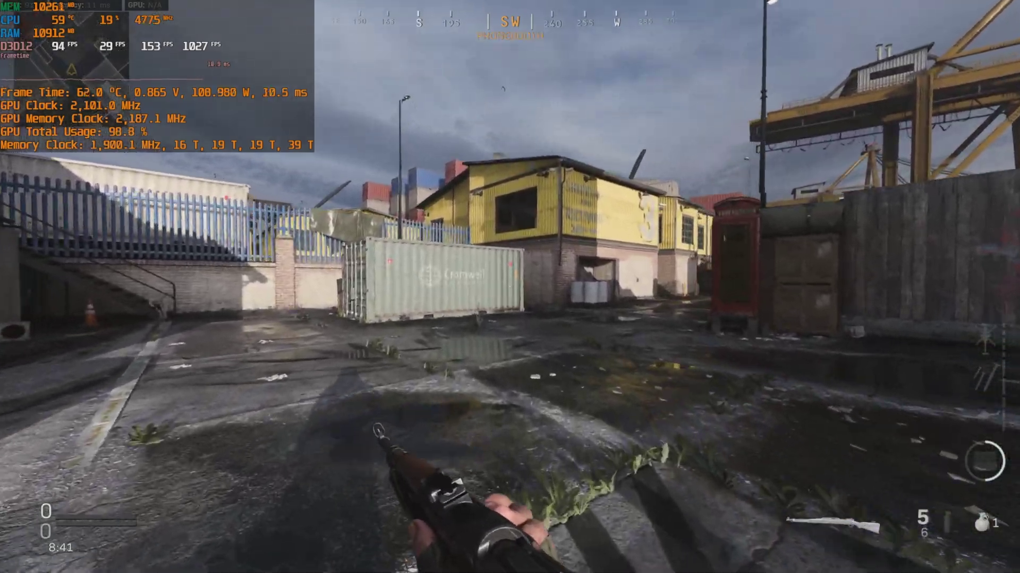
pyautogui.press('w')
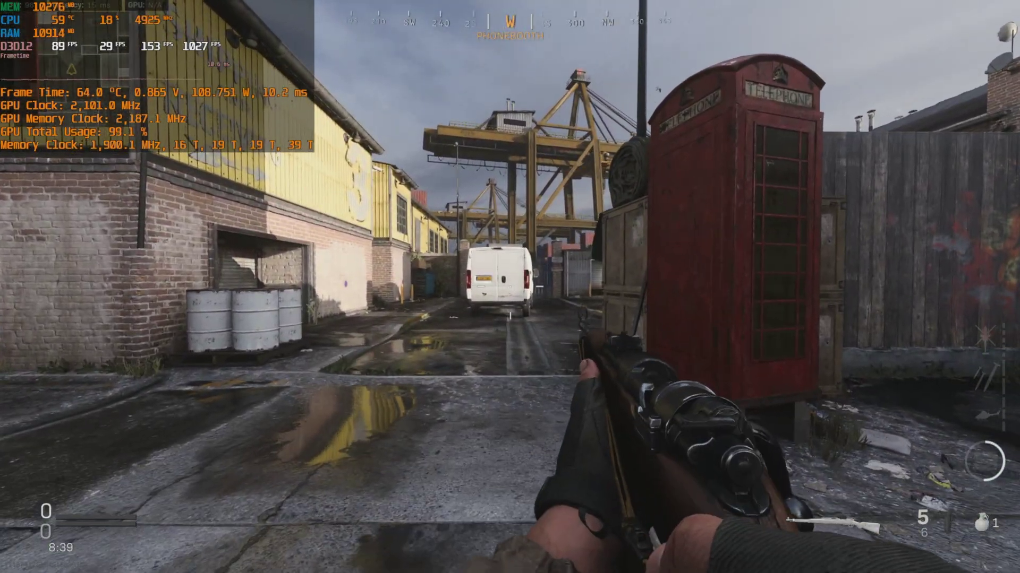
# - Raise the locked frequency to 2200 in ARC OC and apply it
pyautogui.hotkey('alt', 'Tab')
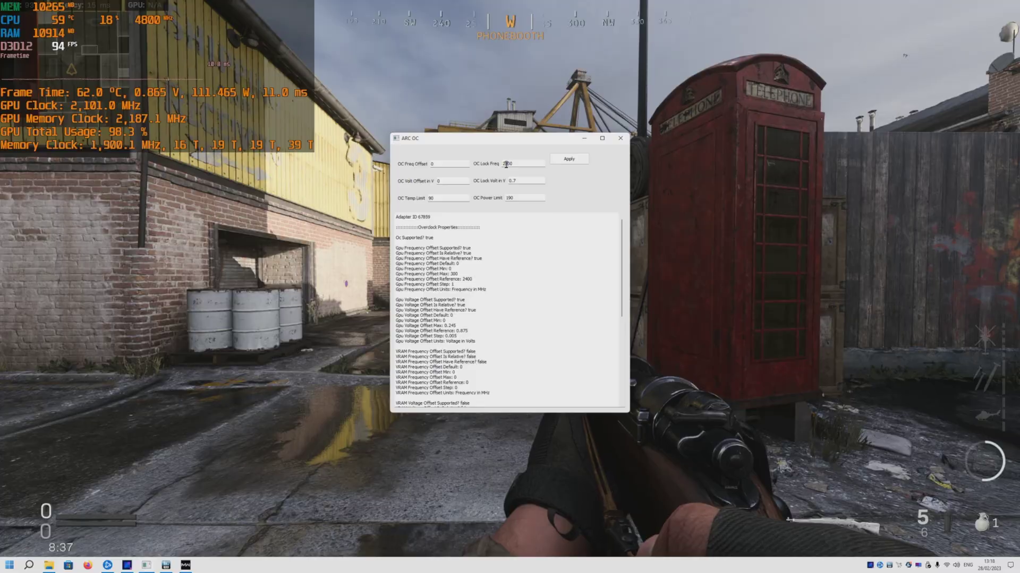
# - Run past the white van and around the dock yard to check performance and stability at 2200 MHz with 0.7 V
pyautogui.press('w')
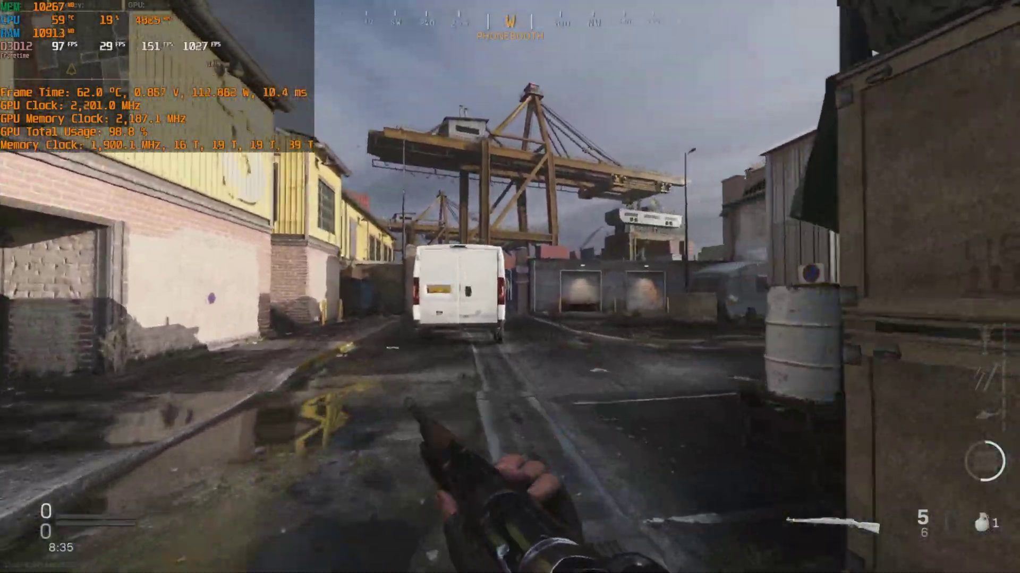
pyautogui.press('w')
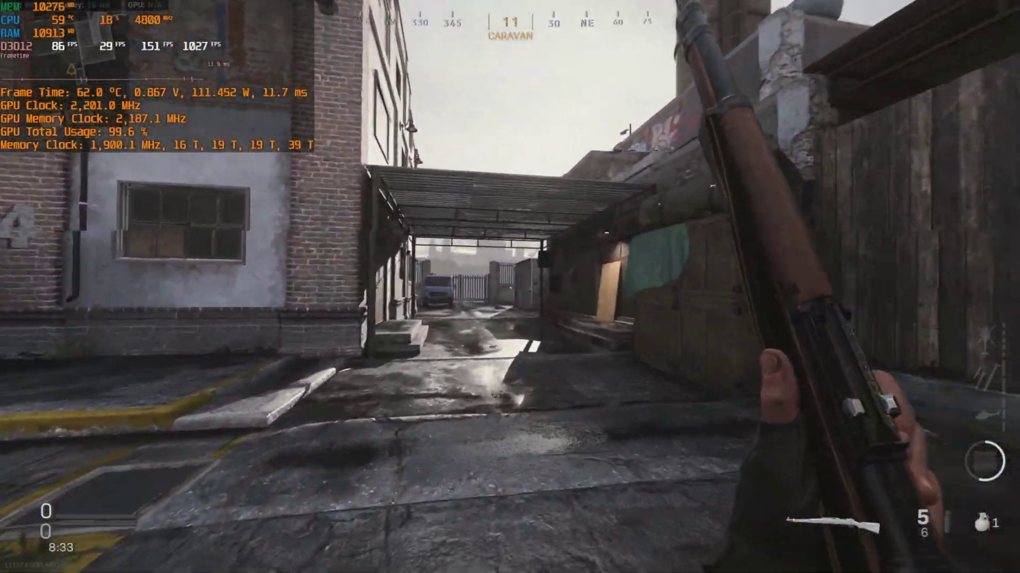
pyautogui.press('w')
pyautogui.press('w')
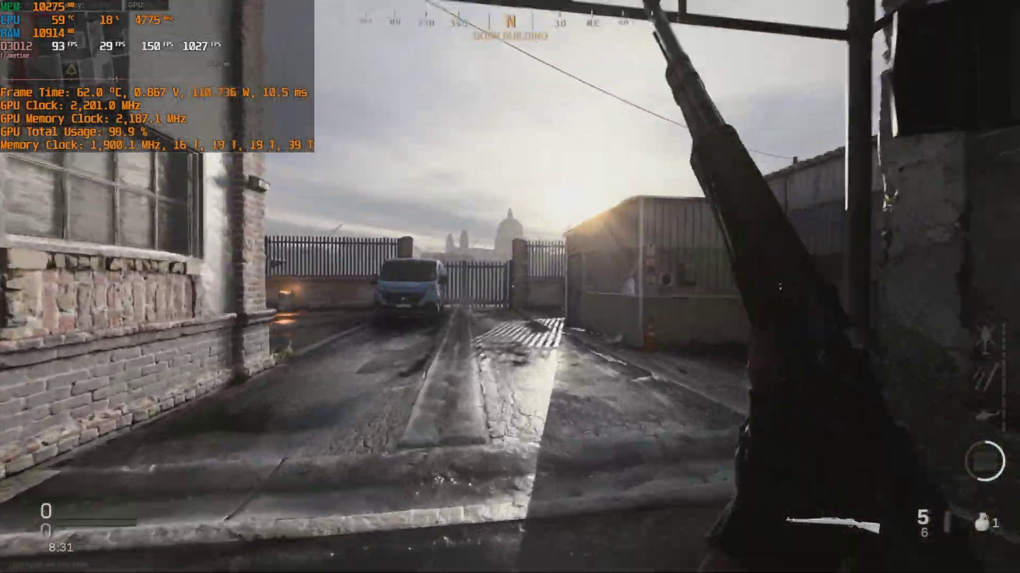
pyautogui.press('w')
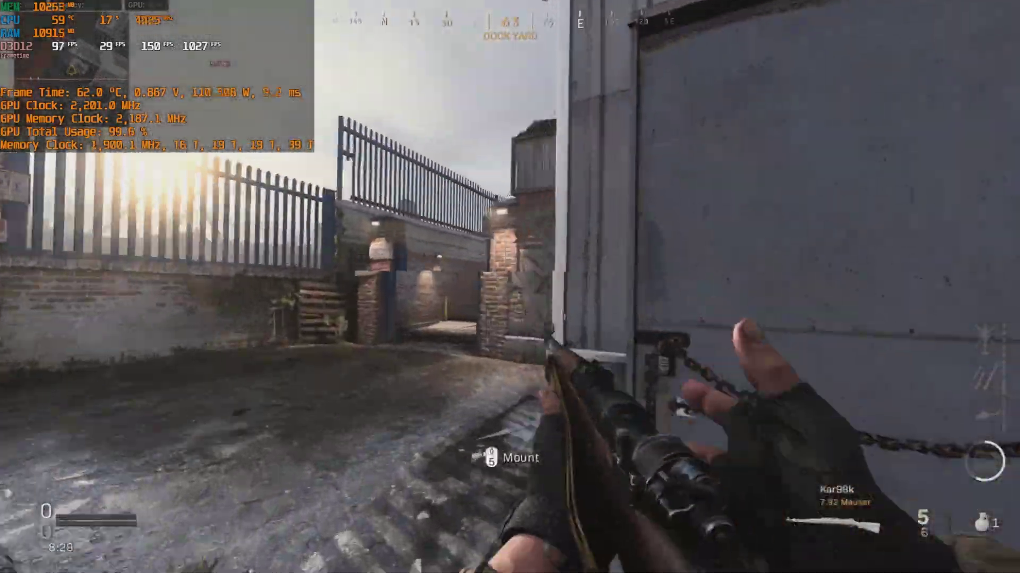
pyautogui.press('w')
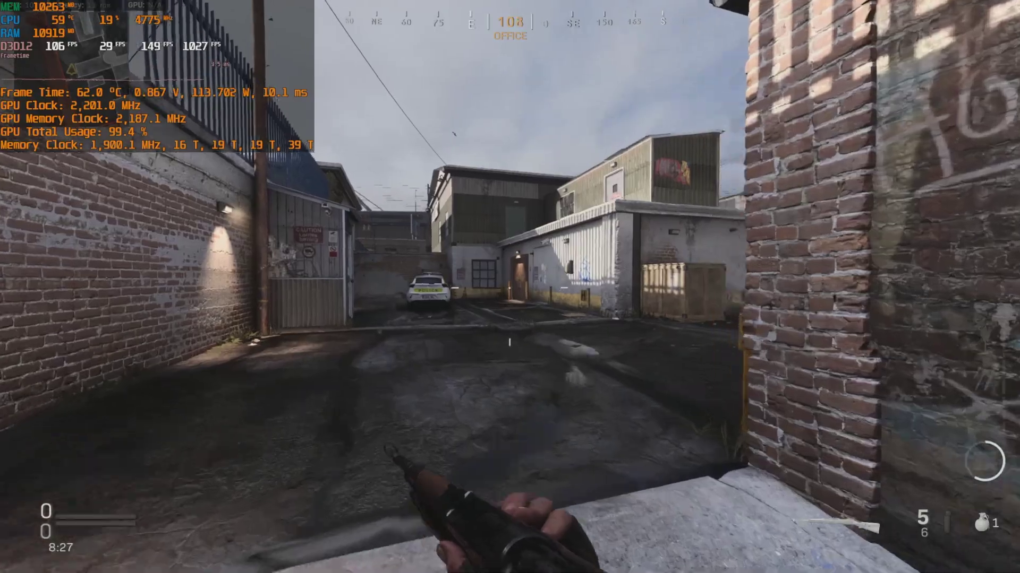
pyautogui.press('w')
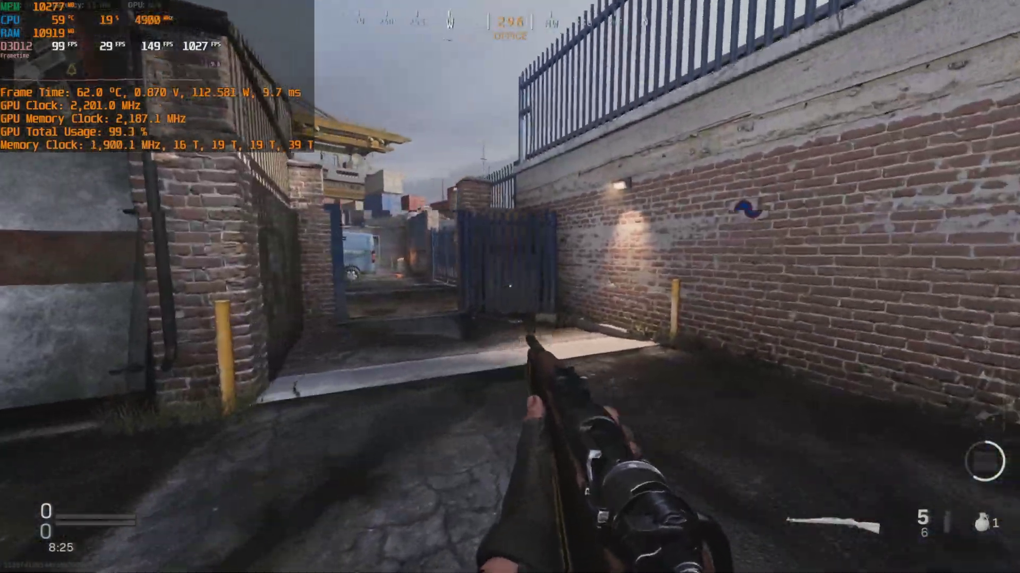
pyautogui.press('w')
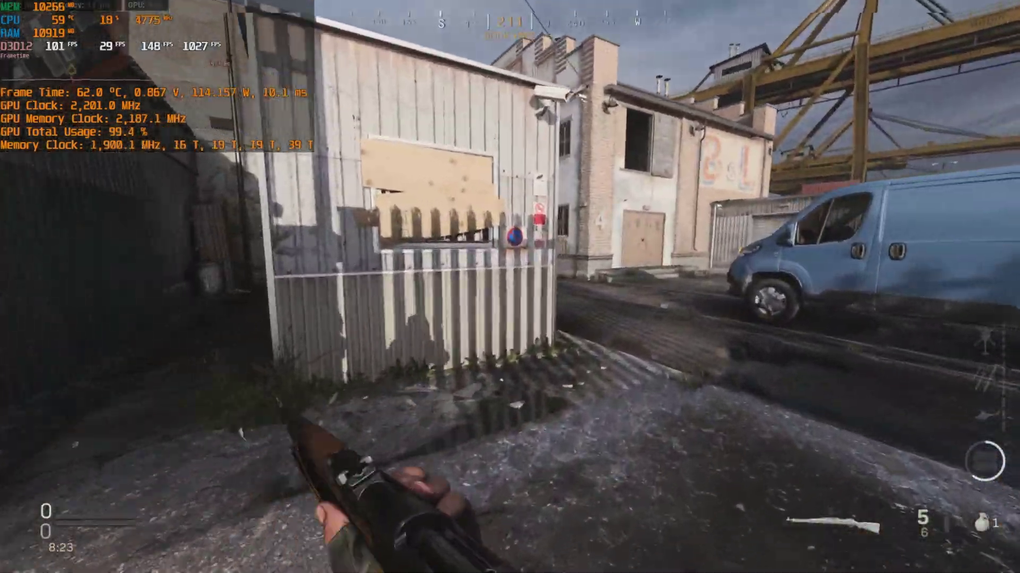
pyautogui.press('w')
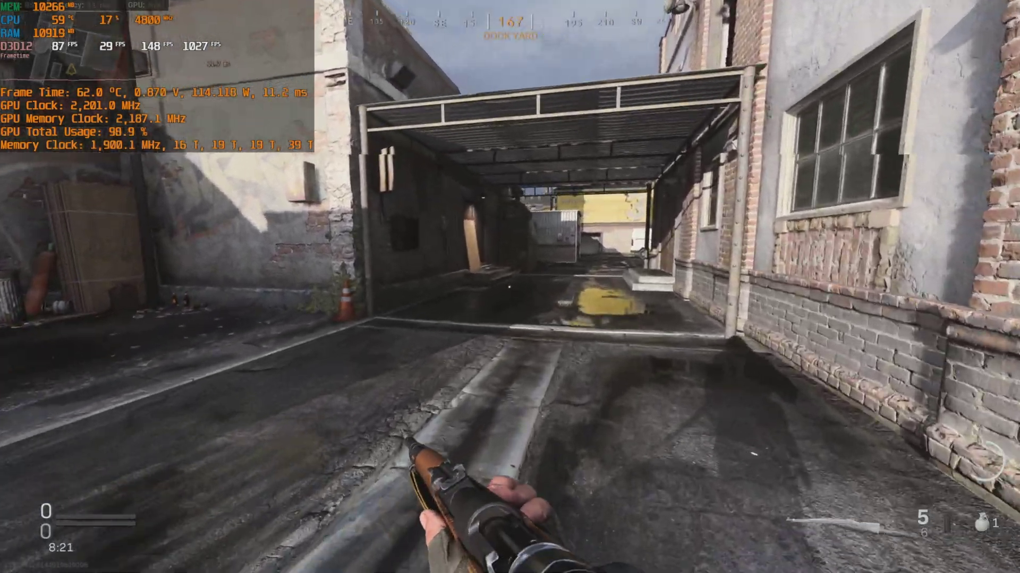
# - Bring the ARC OC window back up over the game
pyautogui.press('super')
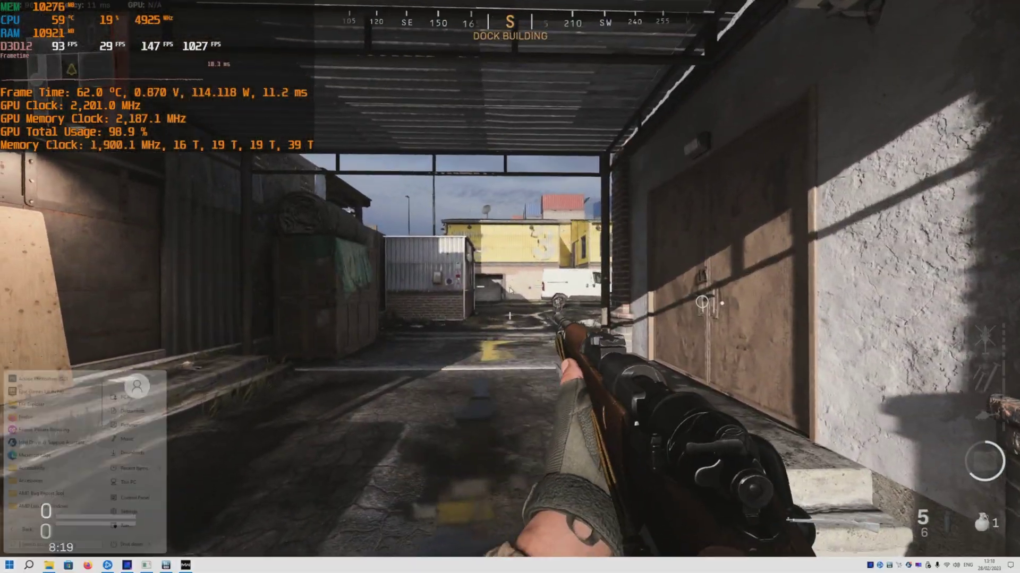
pyautogui.click(185, 510)
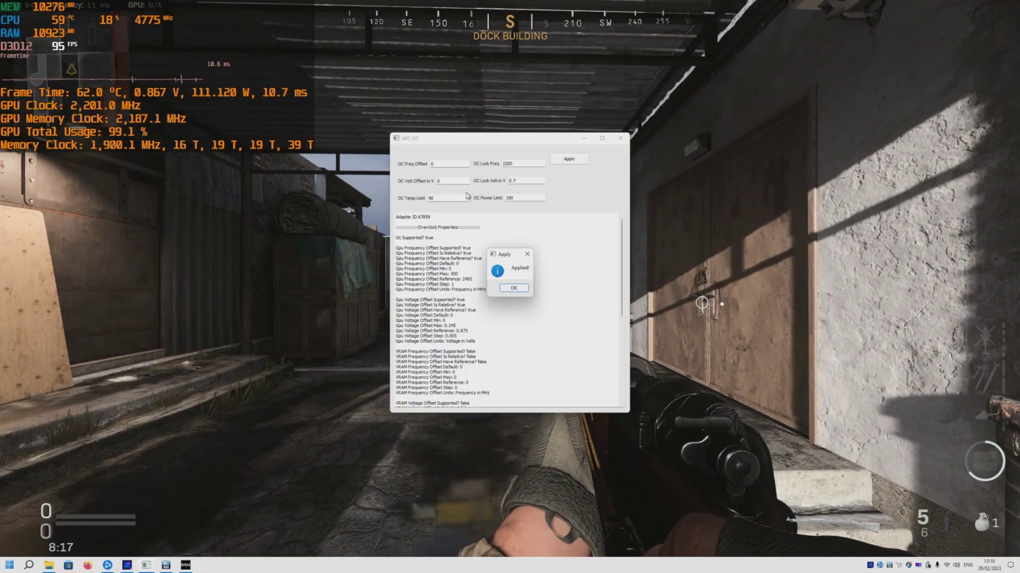